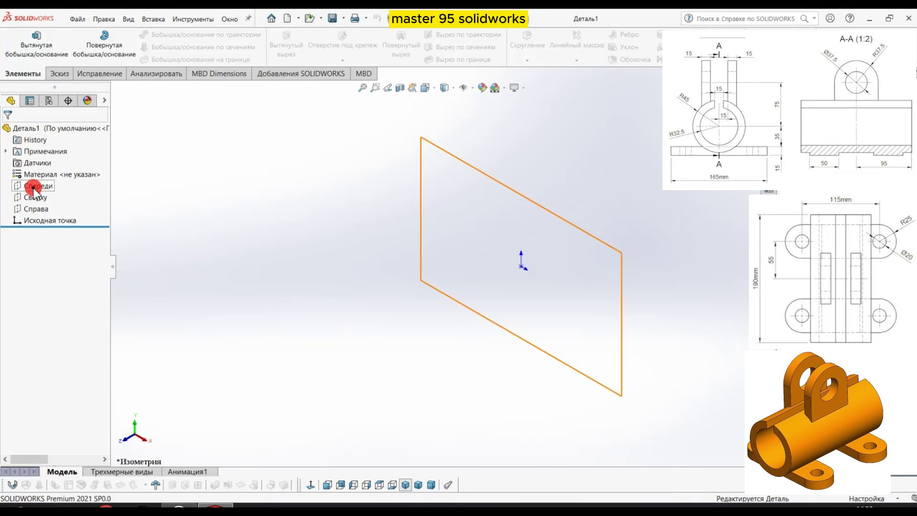
- On the Front plane, draw two concentric circles centred on the origin
{"action": "left_click", "coordinate": [45, 185]}
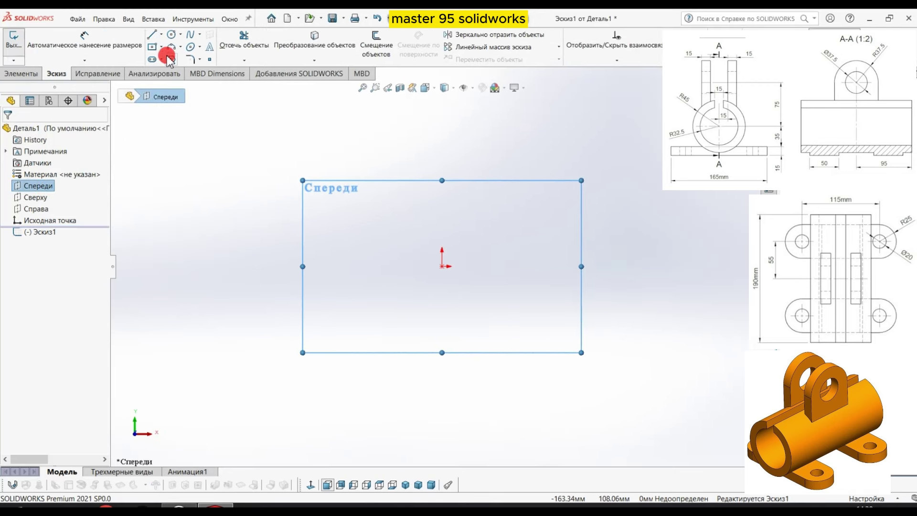
{"action": "left_click", "coordinate": [168, 35]}
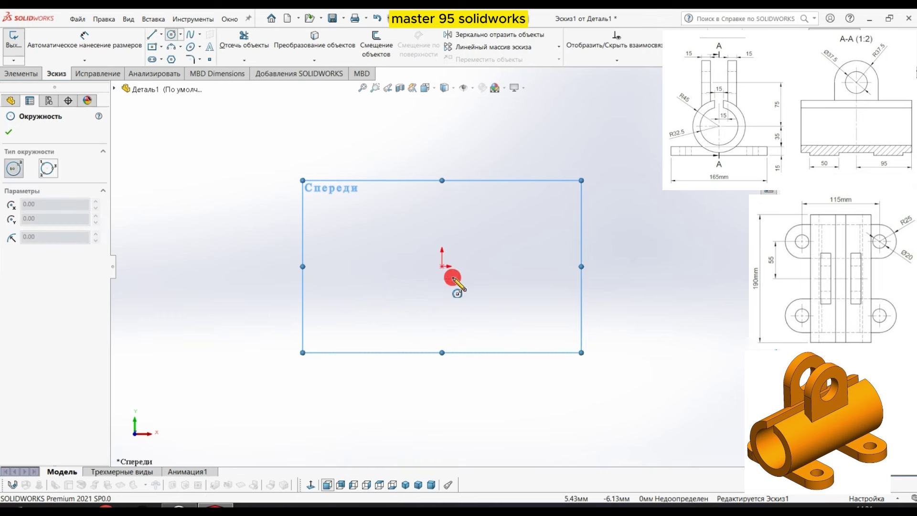
{"action": "left_click", "coordinate": [441, 266]}
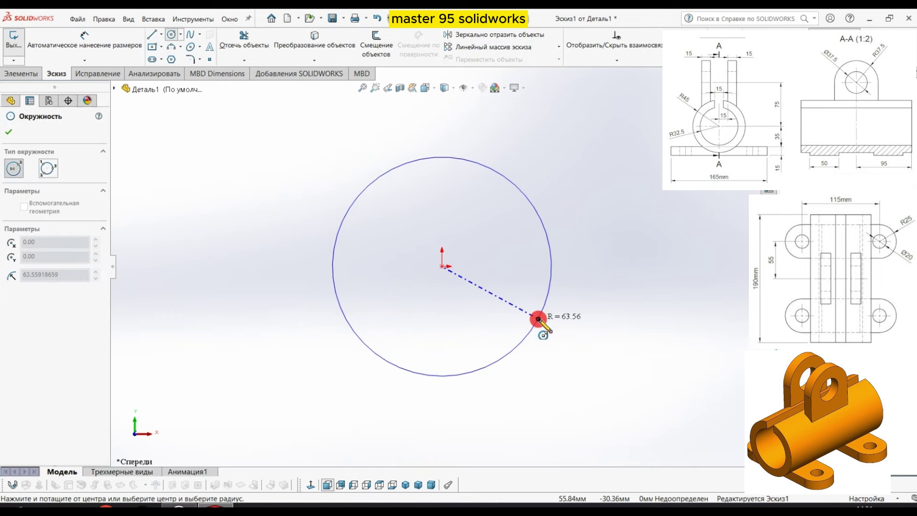
{"action": "left_click", "coordinate": [538, 317]}
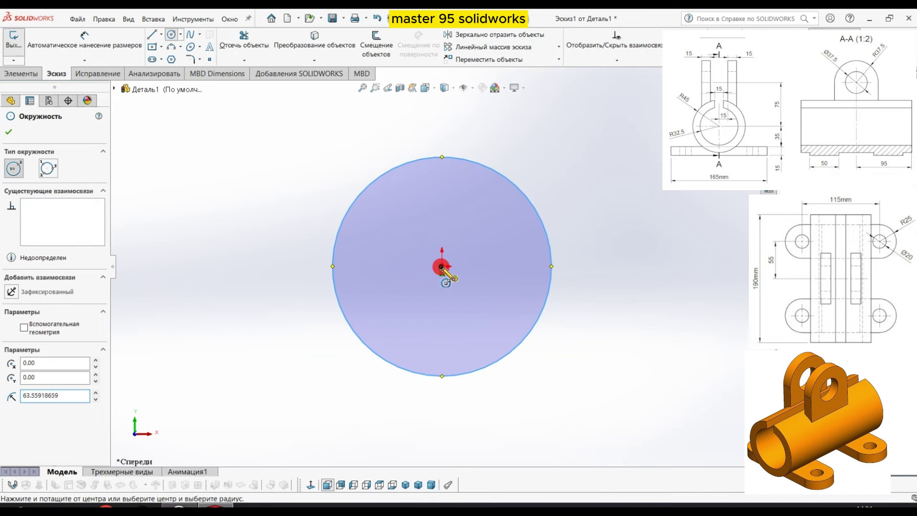
{"action": "left_click", "coordinate": [442, 266]}
{"action": "left_click", "coordinate": [503, 309]}
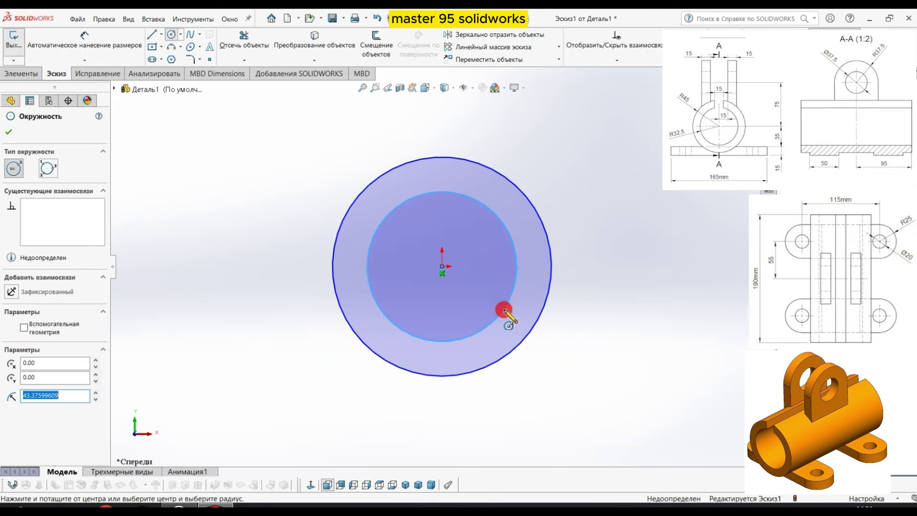
{"action": "right_click", "coordinate": [504, 310]}
{"action": "left_click", "coordinate": [537, 317]}
- Dimension the outer circle Ø90 and the inner circle Ø65
{"action": "left_click", "coordinate": [88, 39]}
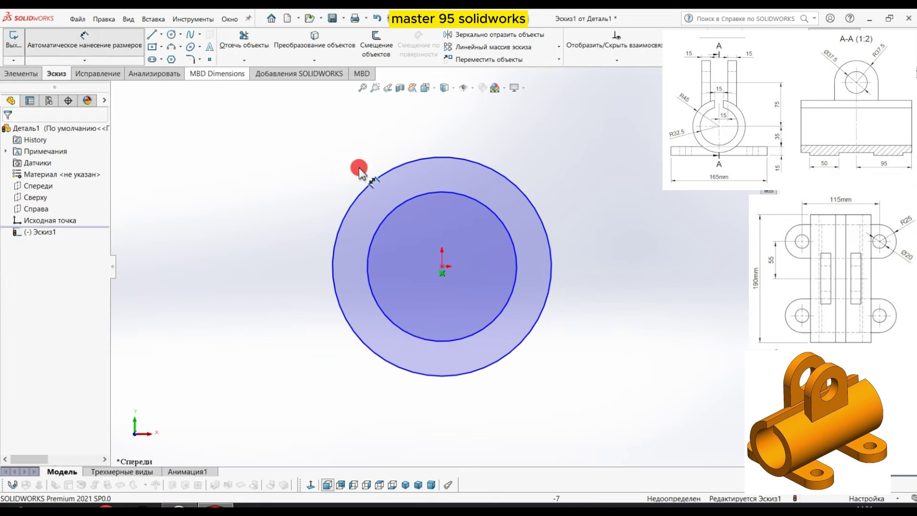
{"action": "left_click", "coordinate": [527, 195]}
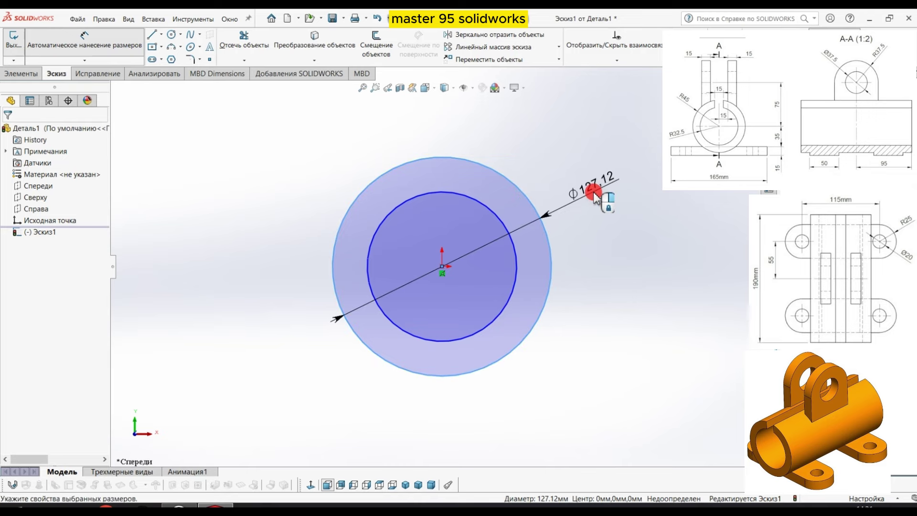
{"action": "left_click", "coordinate": [593, 191]}
{"action": "type", "text": "45"}
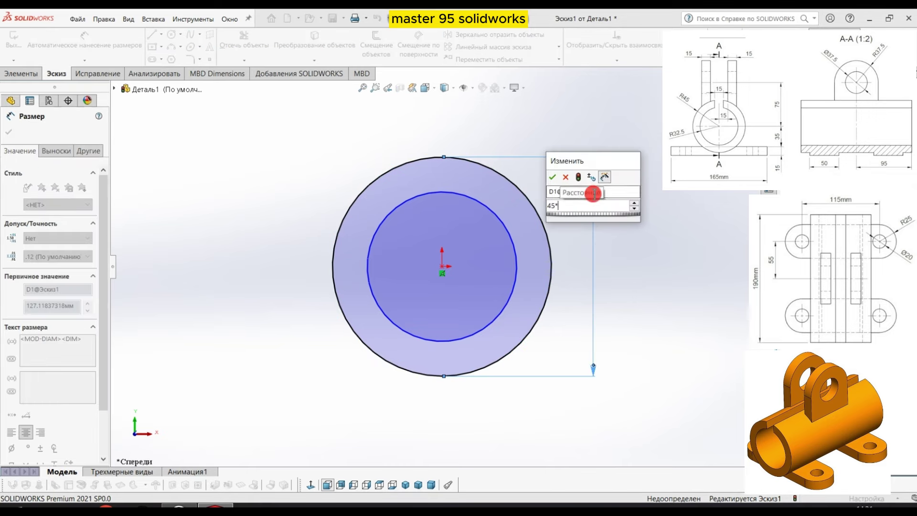
{"action": "type", "text": "*2"}
{"action": "key", "text": "Return"}
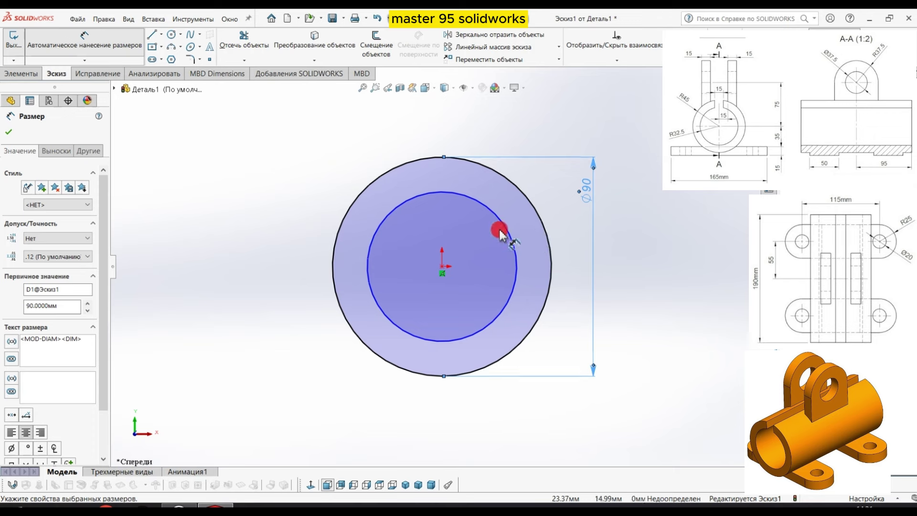
{"action": "left_click", "coordinate": [506, 229]}
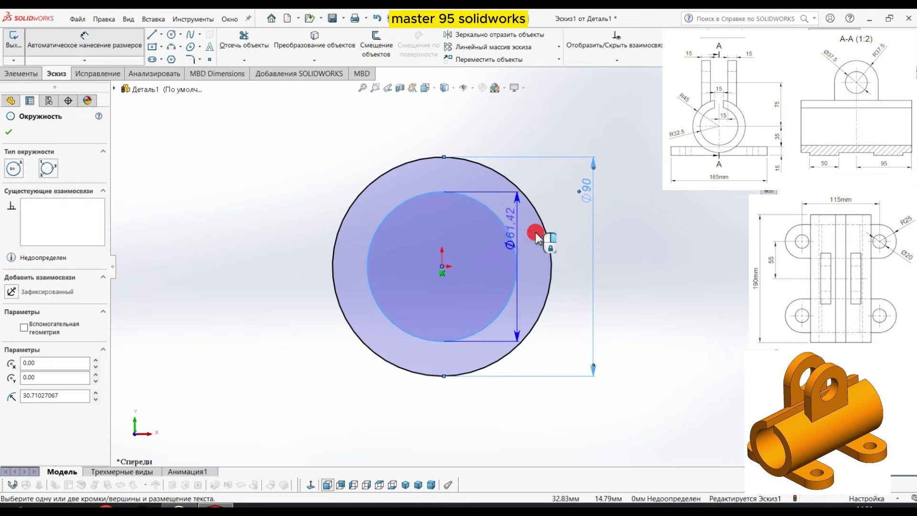
{"action": "left_click", "coordinate": [631, 273]}
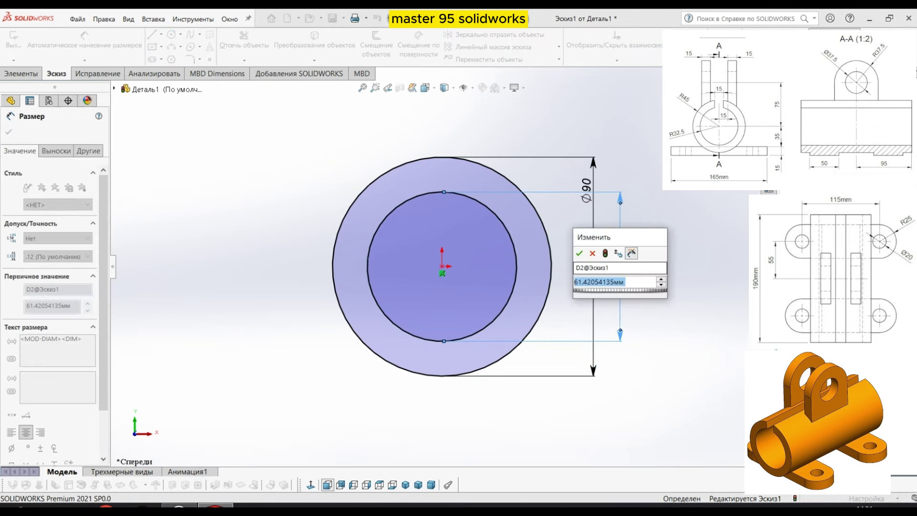
{"action": "type", "text": "32.5"}
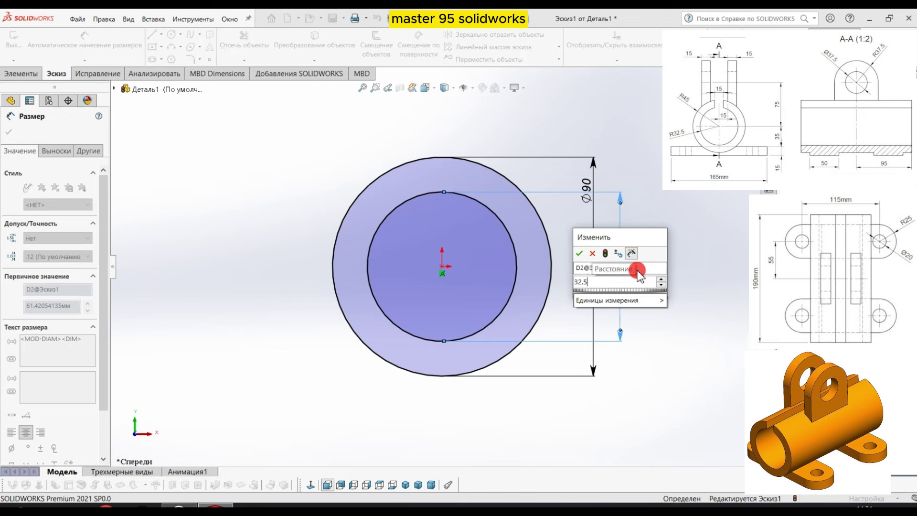
{"action": "type", "text": "*"}
{"action": "type", "text": "2"}
{"action": "key", "text": "Return"}
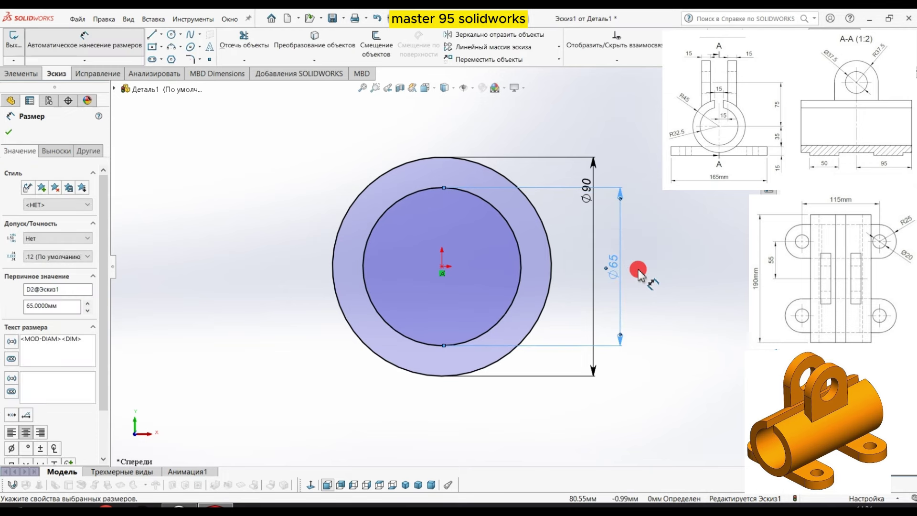
{"action": "left_click", "coordinate": [161, 34]}
- Draw a vertical centreline up from the origin and a short line between the circles
{"action": "left_click", "coordinate": [167, 69]}
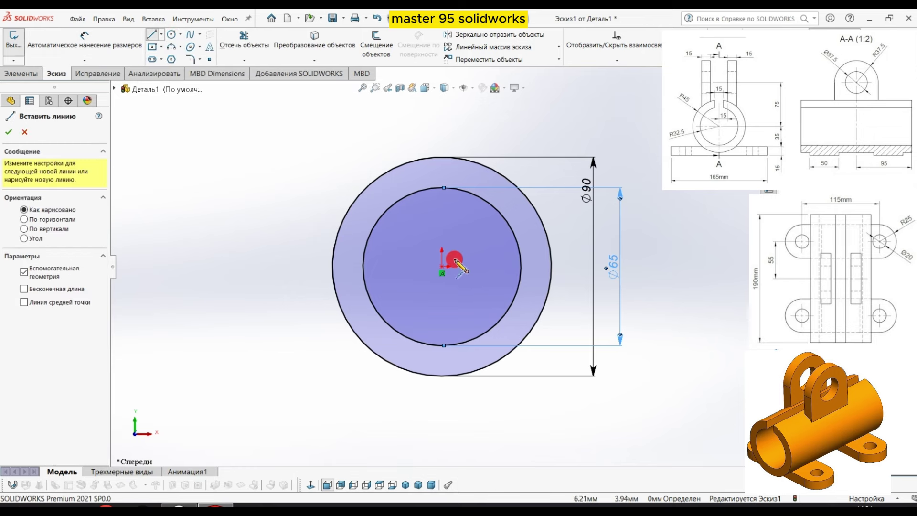
{"action": "left_click", "coordinate": [442, 267]}
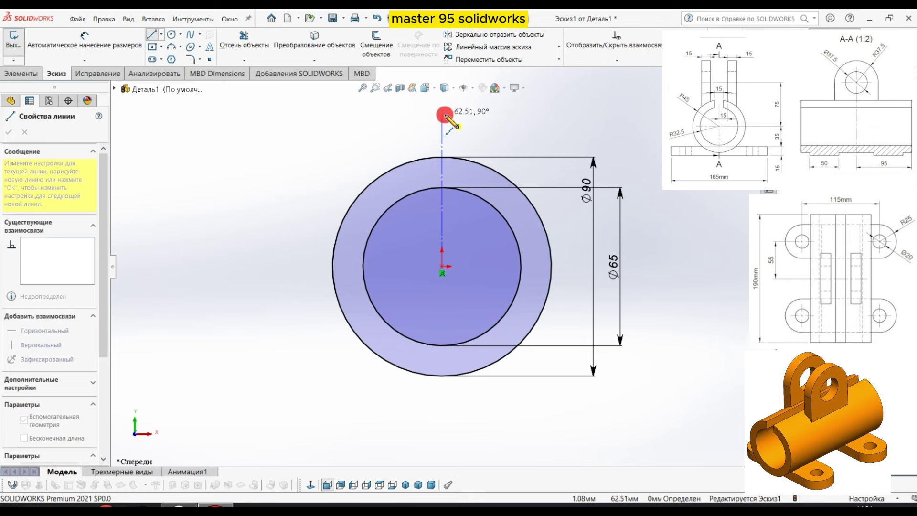
{"action": "left_click", "coordinate": [444, 114]}
{"action": "key", "text": "Escape"}
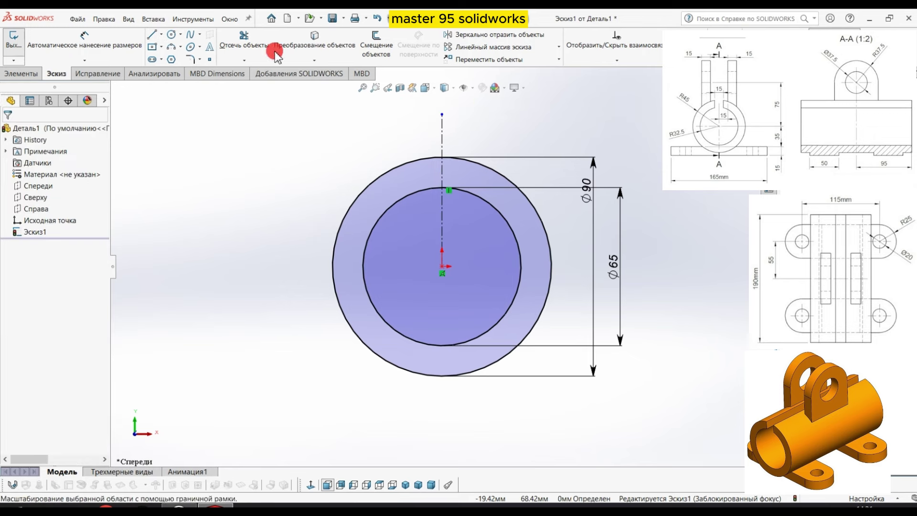
{"action": "left_click", "coordinate": [150, 37]}
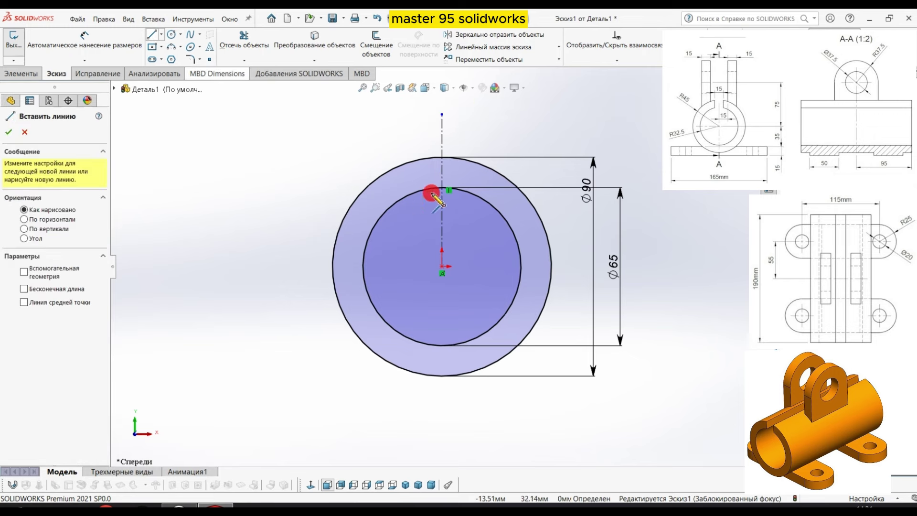
{"action": "left_click", "coordinate": [460, 189]}
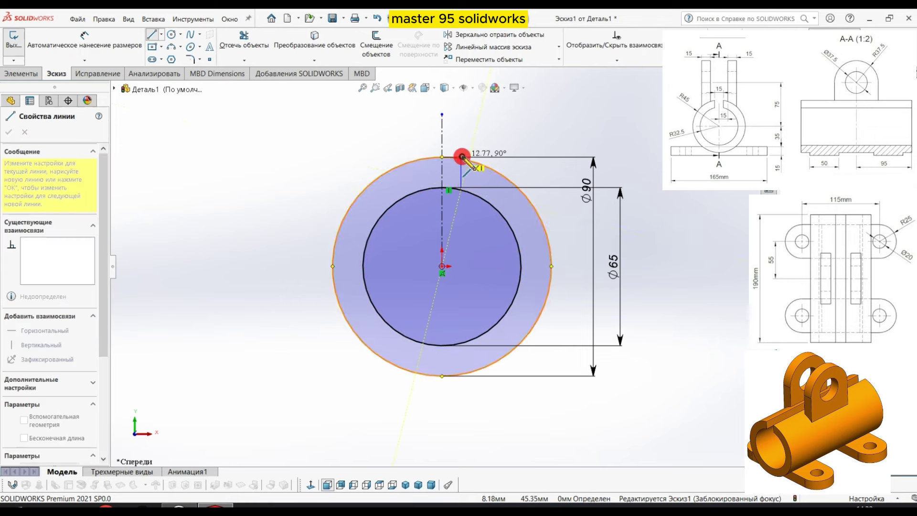
{"action": "left_click", "coordinate": [462, 156]}
{"action": "right_click", "coordinate": [464, 155]}
{"action": "left_click", "coordinate": [496, 166]}
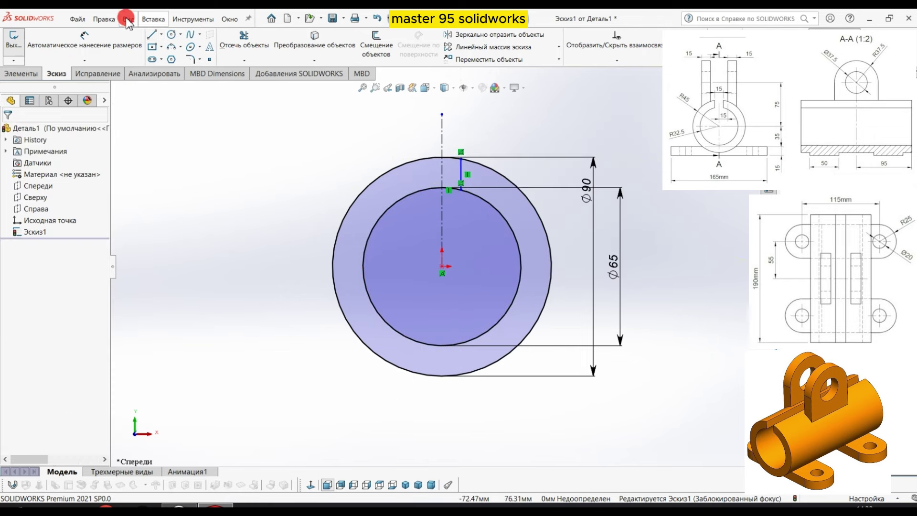
- Set the slot line 7.5 from the centreline and mirror it across
{"action": "left_click", "coordinate": [103, 38]}
{"action": "left_click", "coordinate": [442, 168]}
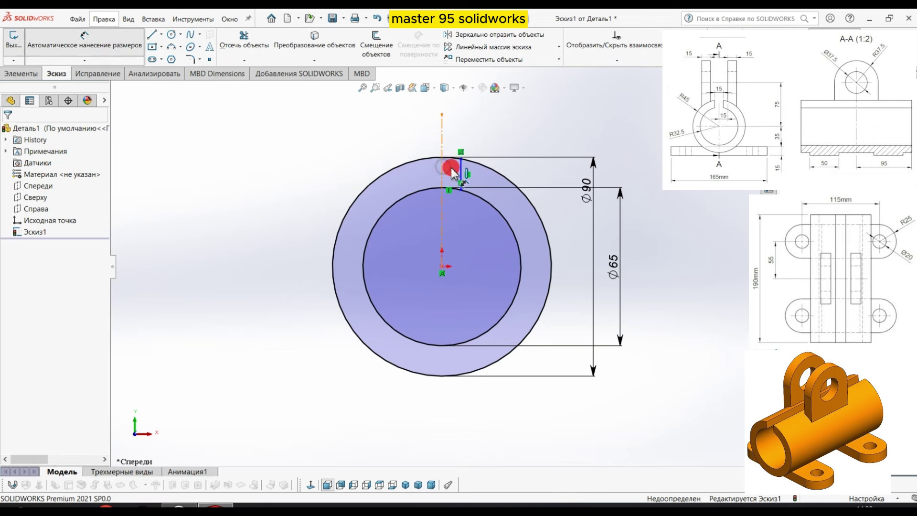
{"action": "left_click", "coordinate": [461, 173]}
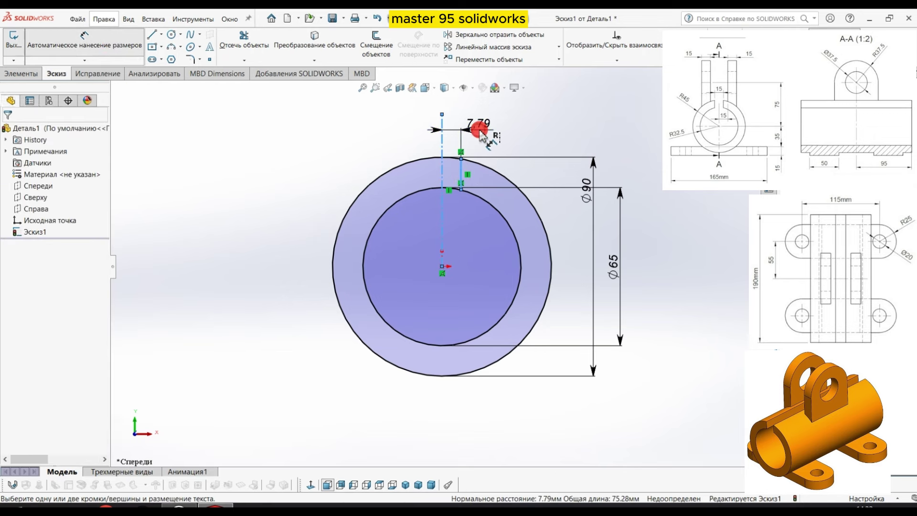
{"action": "left_click", "coordinate": [480, 135]}
{"action": "type", "text": "7.5"}
{"action": "key", "text": "Return"}
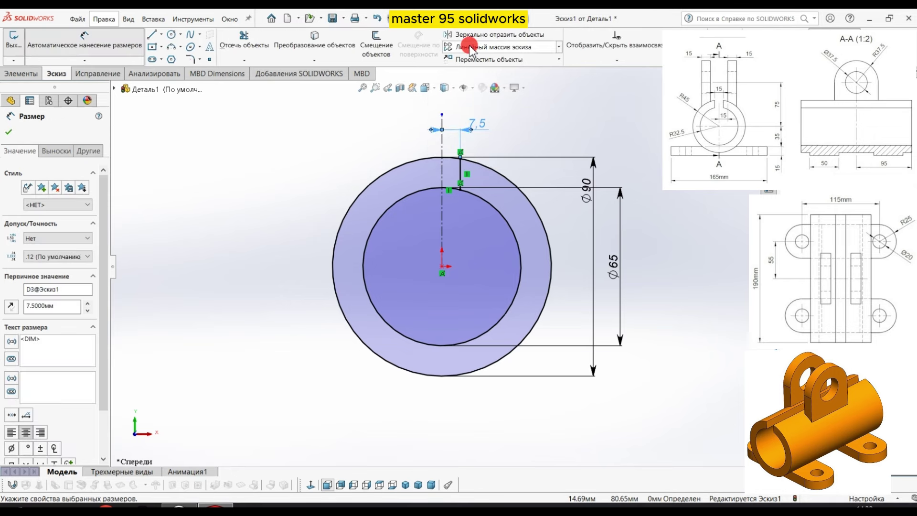
{"action": "left_click", "coordinate": [464, 36]}
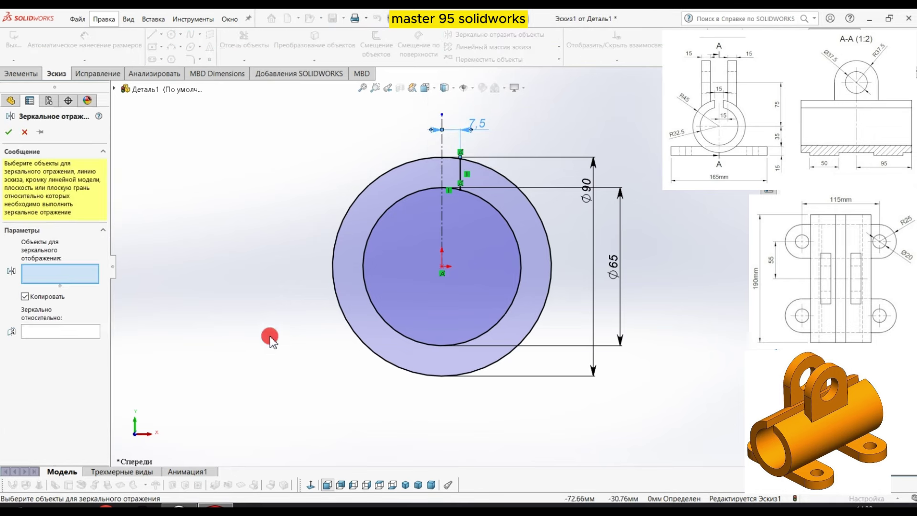
{"action": "left_click", "coordinate": [462, 171]}
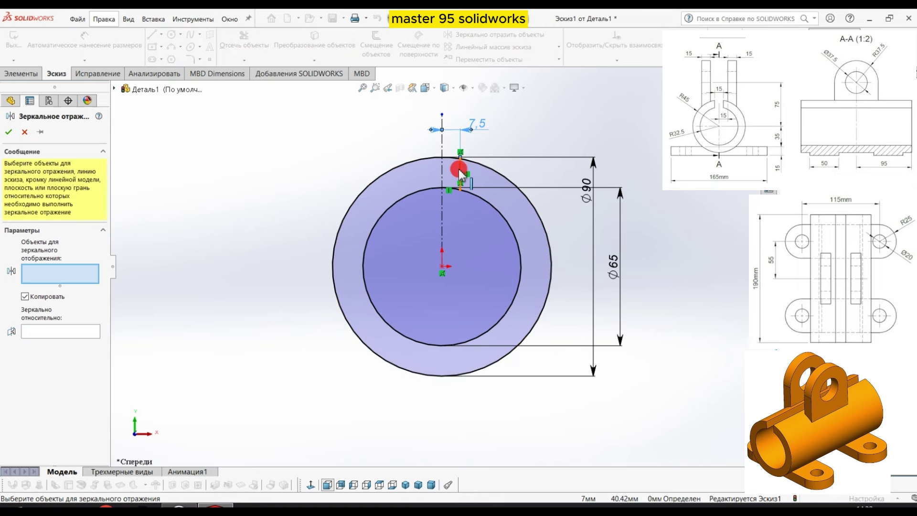
{"action": "left_click", "coordinate": [69, 330]}
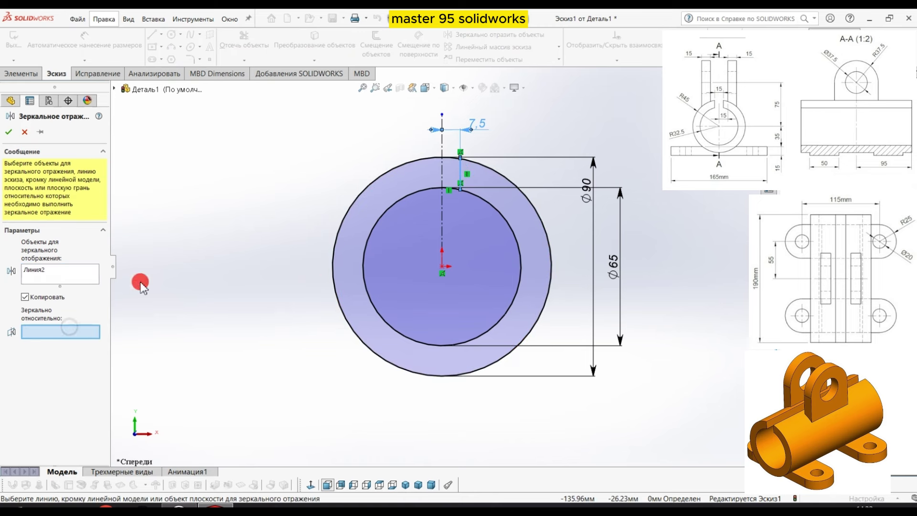
{"action": "left_click", "coordinate": [441, 146]}
{"action": "left_click", "coordinate": [8, 132]}
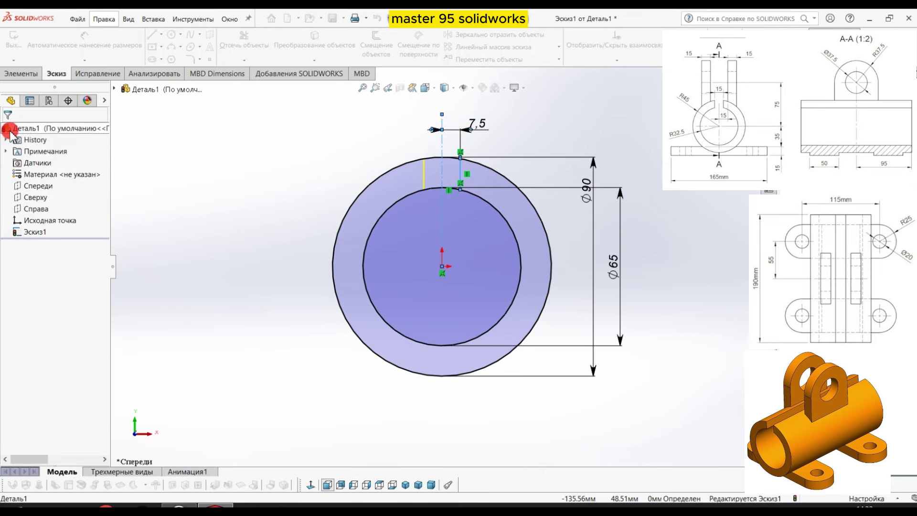
- Trim the arcs between the slot lines to open the top gap, then exit the sketch
{"action": "left_click", "coordinate": [244, 38]}
{"action": "scroll", "coordinate": [419, 149], "scroll_direction": "down", "scroll_amount": 3}
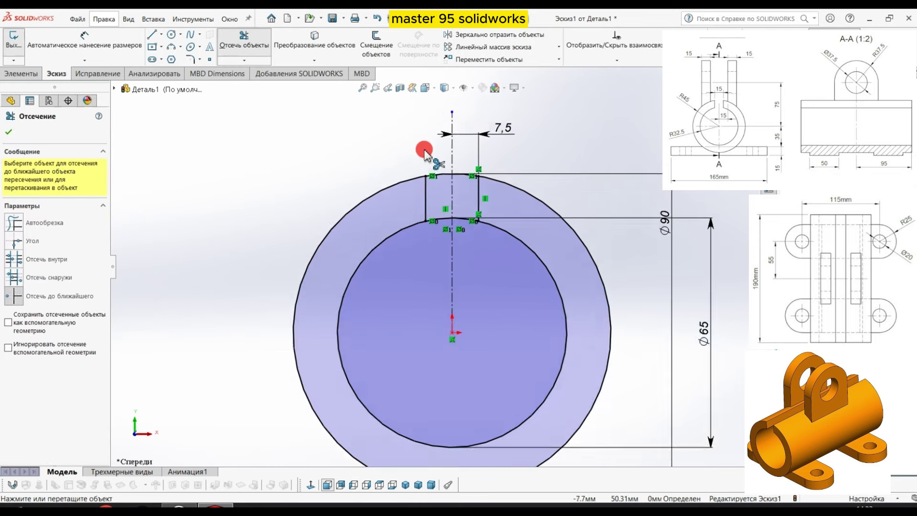
{"action": "scroll", "coordinate": [458, 207], "scroll_direction": "down", "scroll_amount": 2}
{"action": "left_click", "coordinate": [436, 183]}
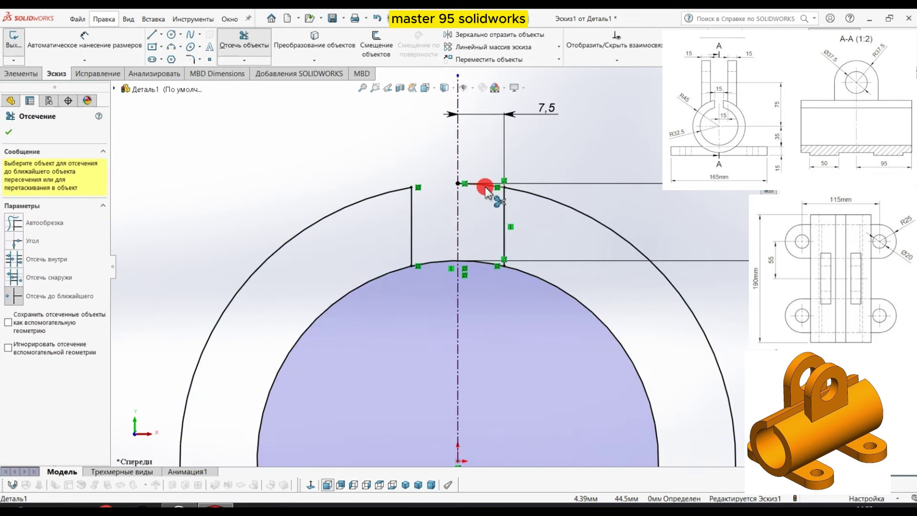
{"action": "left_click", "coordinate": [482, 185]}
{"action": "left_click", "coordinate": [481, 264]}
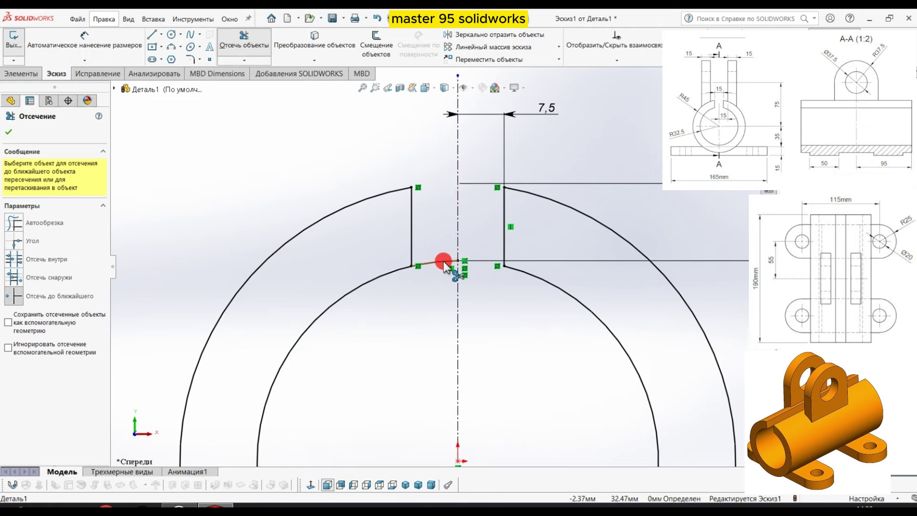
{"action": "left_click", "coordinate": [439, 261]}
{"action": "key", "text": "Escape"}
{"action": "key", "text": "f"}
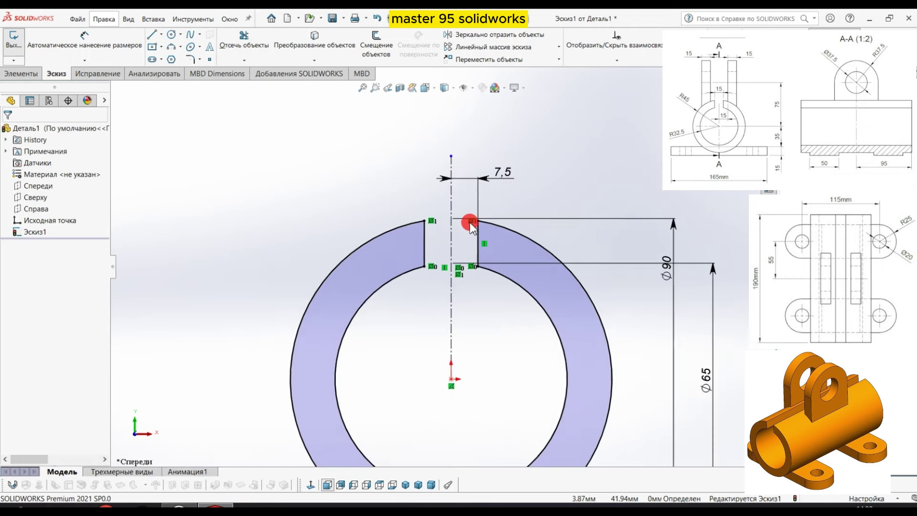
{"action": "left_click", "coordinate": [9, 48]}
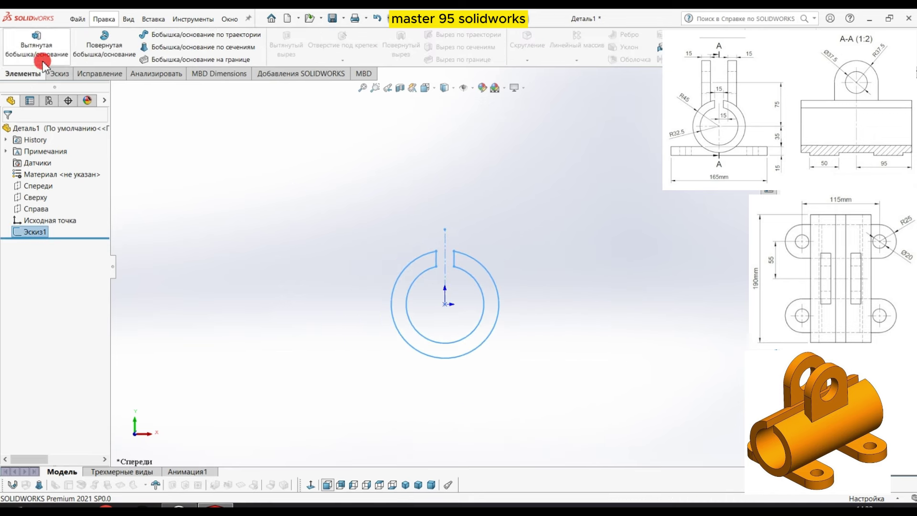
- Extrude the split-ring sketch Mid Plane to a 190 mm depth
{"action": "left_click", "coordinate": [38, 57]}
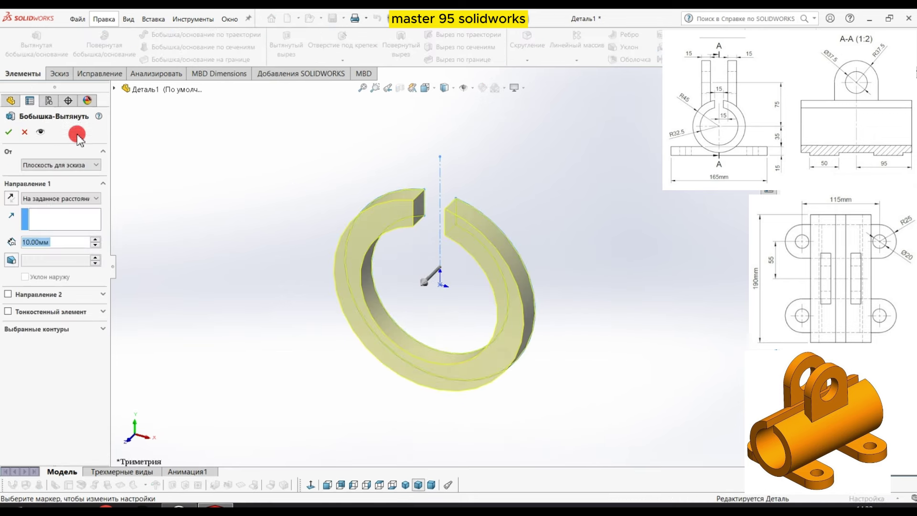
{"action": "left_click", "coordinate": [84, 199]}
{"action": "left_click", "coordinate": [80, 249]}
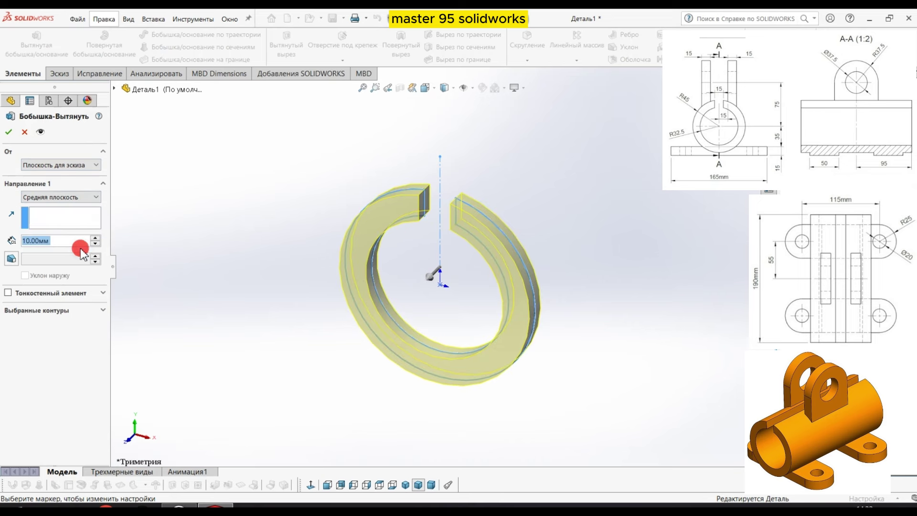
{"action": "double_click", "coordinate": [68, 241]}
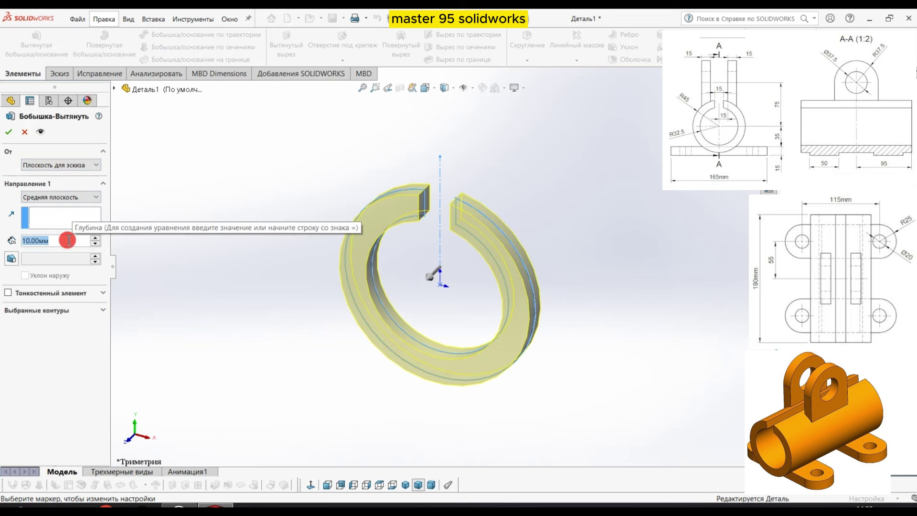
{"action": "type", "text": "190"}
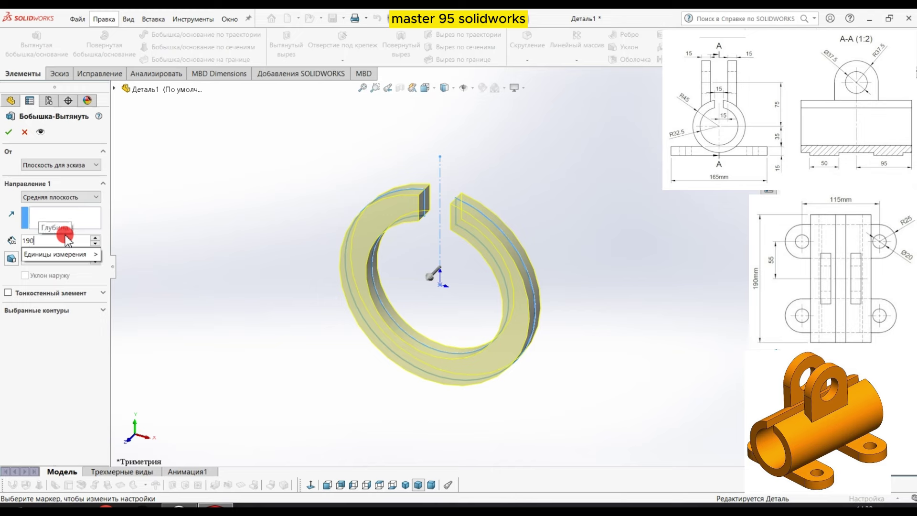
{"action": "key", "text": "Return"}
{"action": "left_click", "coordinate": [19, 142]}
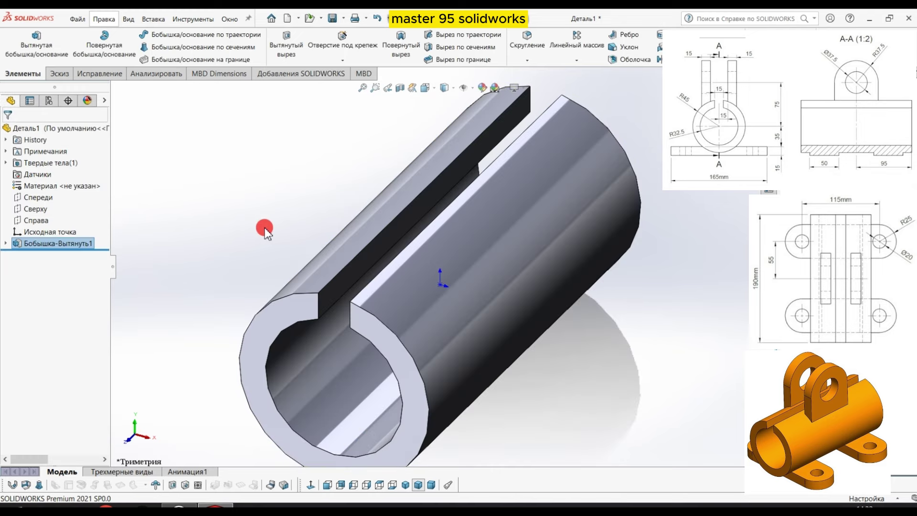
{"action": "mouse_move", "coordinate": [262, 229]}
{"action": "middle_mouse_down"}
{"action": "mouse_move", "coordinate": [567, 325]}
{"action": "mouse_move", "coordinate": [579, 352]}
{"action": "mouse_move", "coordinate": [552, 348]}
{"action": "mouse_move", "coordinate": [573, 362]}
{"action": "mouse_move", "coordinate": [572, 377]}
{"action": "mouse_move", "coordinate": [253, 236]}
{"action": "mouse_move", "coordinate": [244, 283]}
{"action": "mouse_move", "coordinate": [240, 271]}
{"action": "middle_mouse_up"}
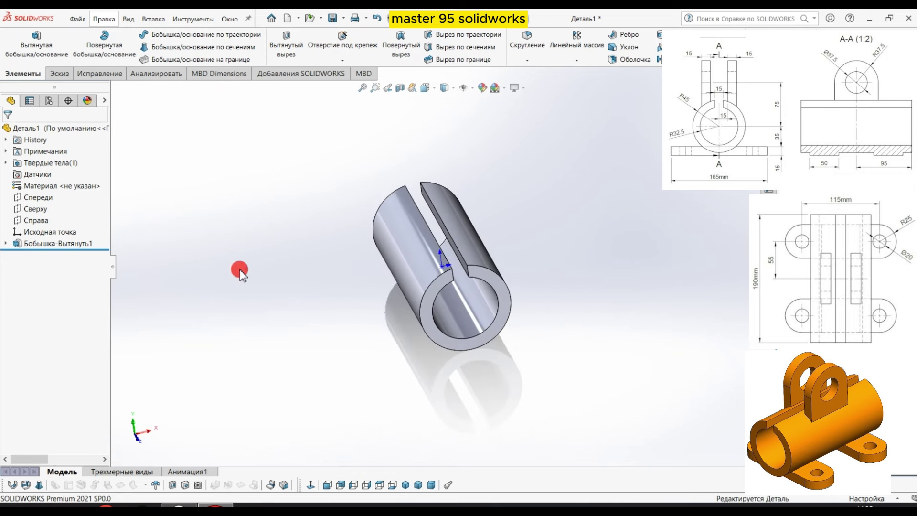
- Create Plane1, offset 15 mm from the Справа (Right) plane
{"action": "left_click", "coordinate": [22, 220]}
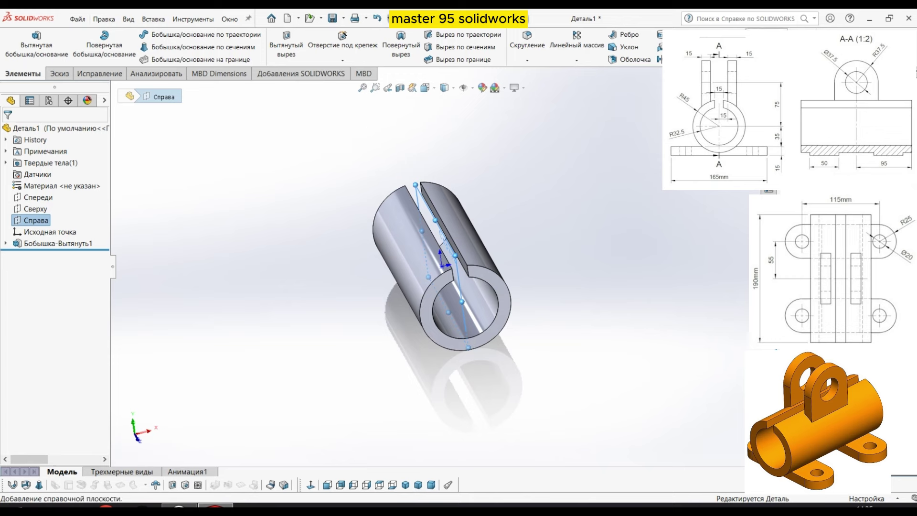
{"action": "left_click", "coordinate": [659, 34]}
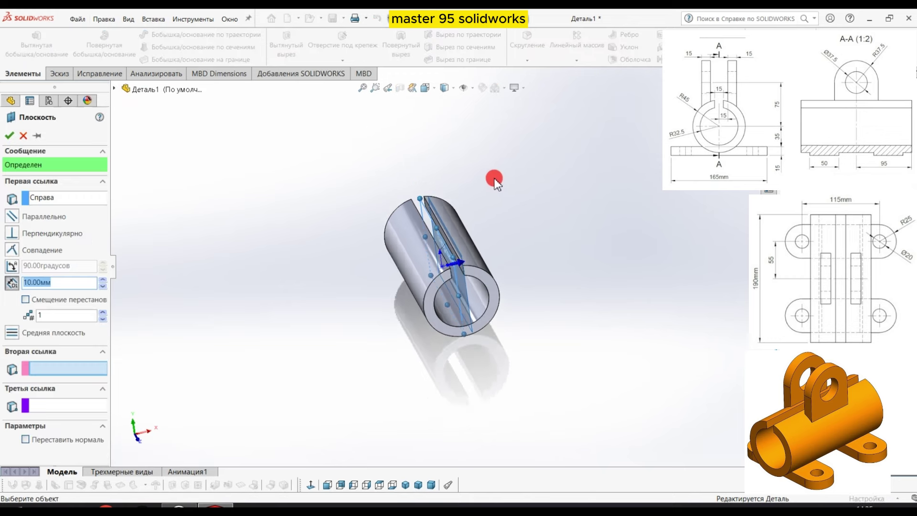
{"action": "scroll", "coordinate": [495, 178], "scroll_direction": "down", "scroll_amount": 1}
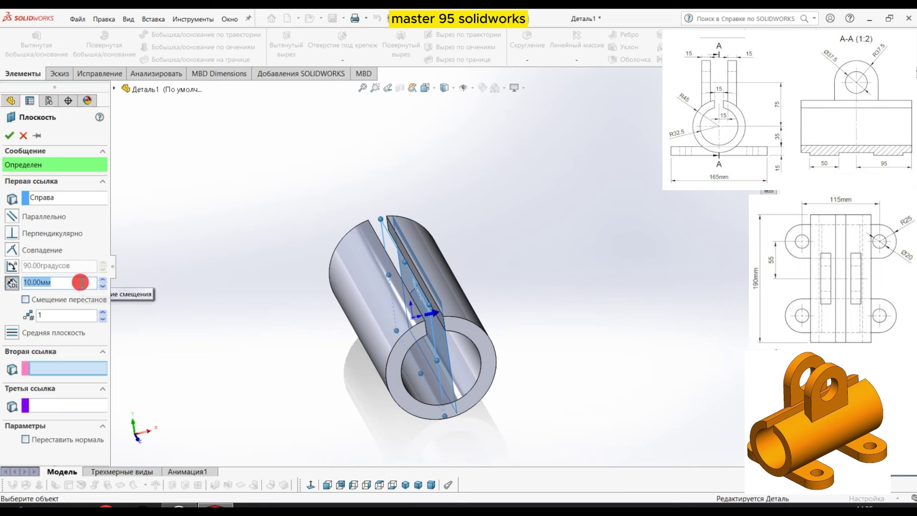
{"action": "type", "text": "15"}
{"action": "key", "text": "Return"}
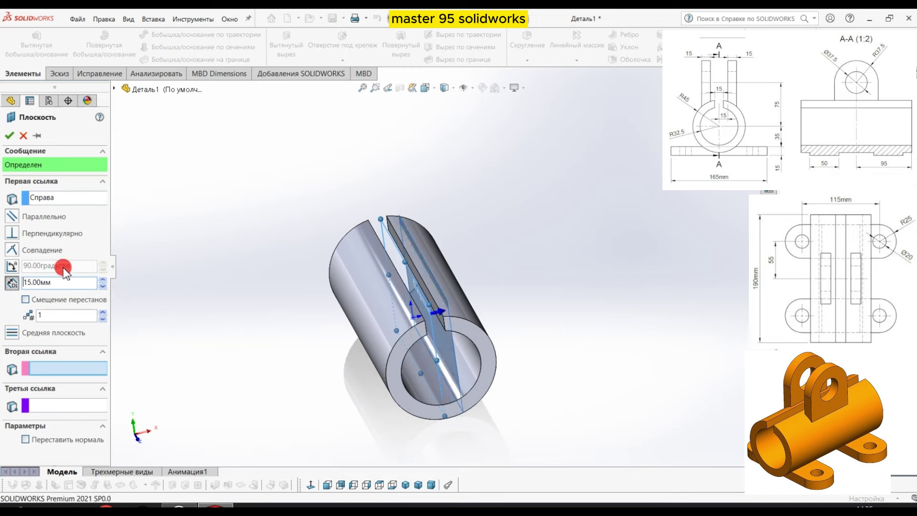
{"action": "left_click", "coordinate": [11, 126]}
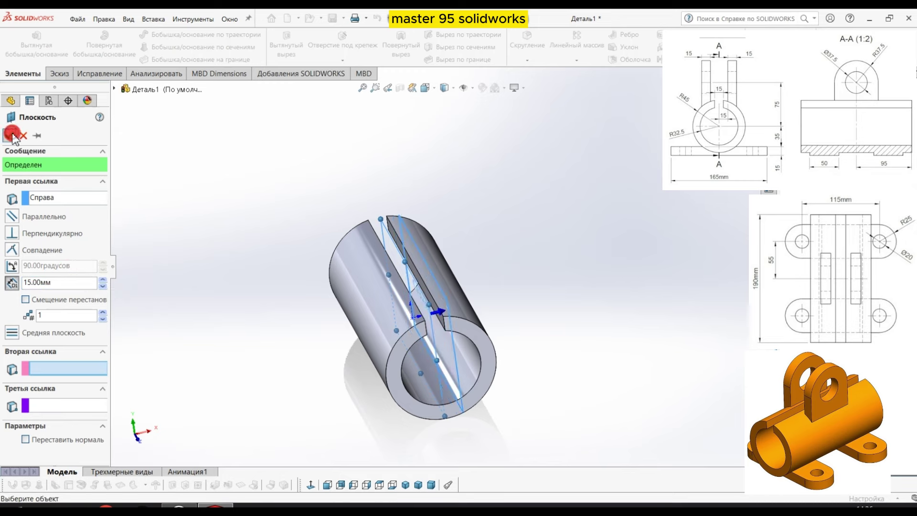
{"action": "mouse_move", "coordinate": [184, 222]}
{"action": "middle_mouse_down"}
{"action": "mouse_move", "coordinate": [222, 223]}
{"action": "mouse_move", "coordinate": [176, 200]}
{"action": "mouse_move", "coordinate": [170, 236]}
{"action": "middle_mouse_up"}
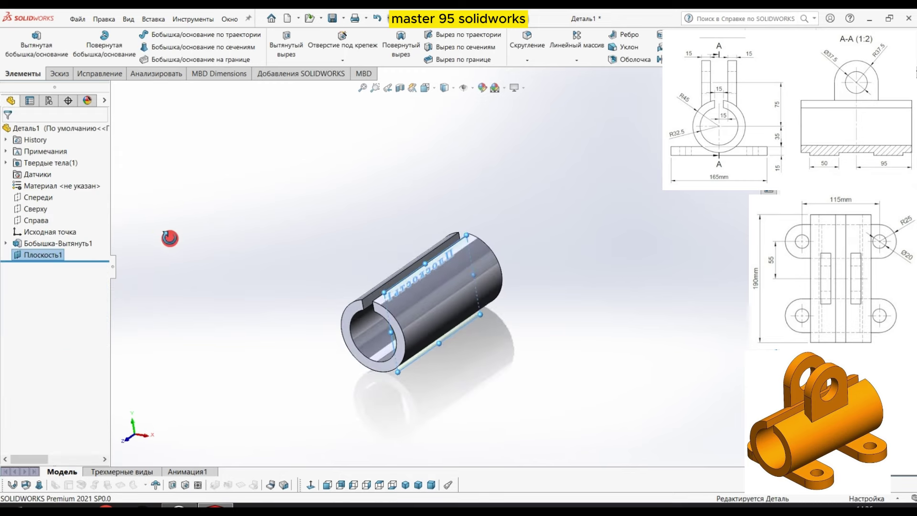
- Start a sketch on Плоскость1 with the model shown in hidden-lines display
{"action": "right_click", "coordinate": [53, 256]}
{"action": "left_click", "coordinate": [75, 231]}
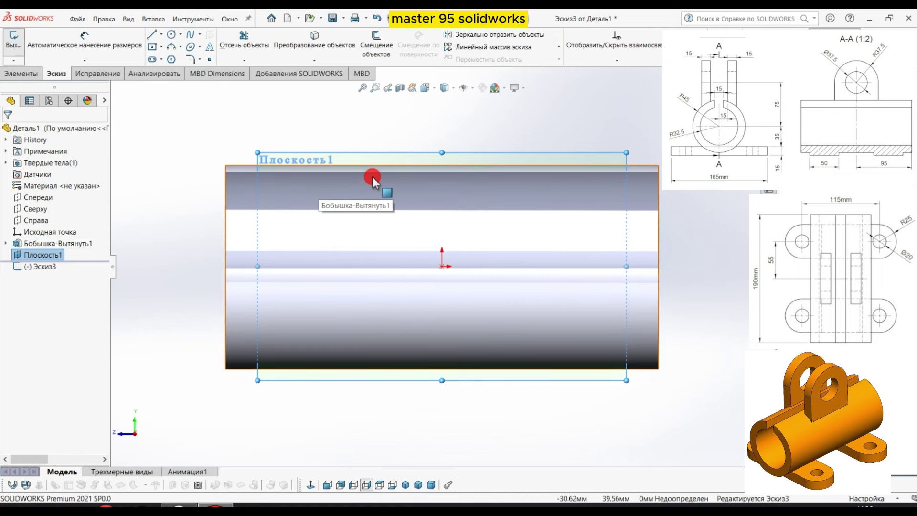
{"action": "left_click", "coordinate": [445, 87]}
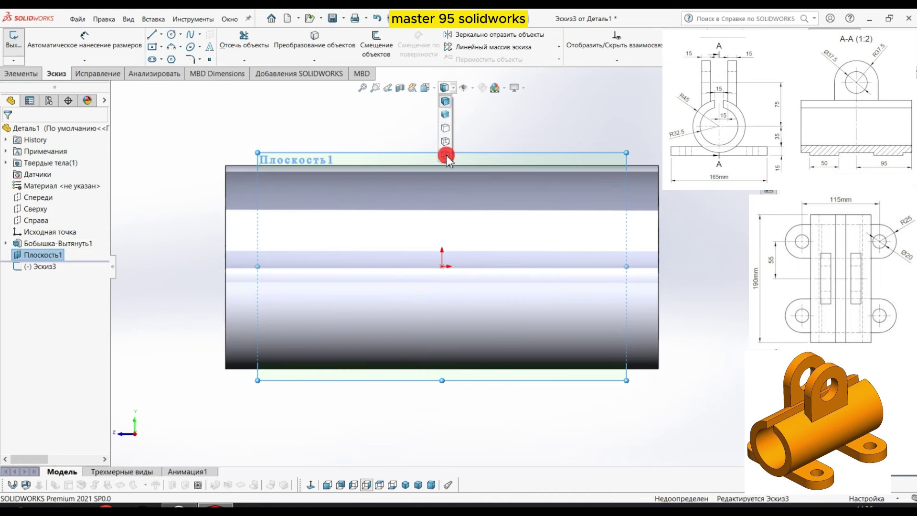
{"action": "left_click", "coordinate": [447, 152]}
{"action": "left_click_drag", "start_coordinate": [443, 150], "coordinate": [443, 132]}
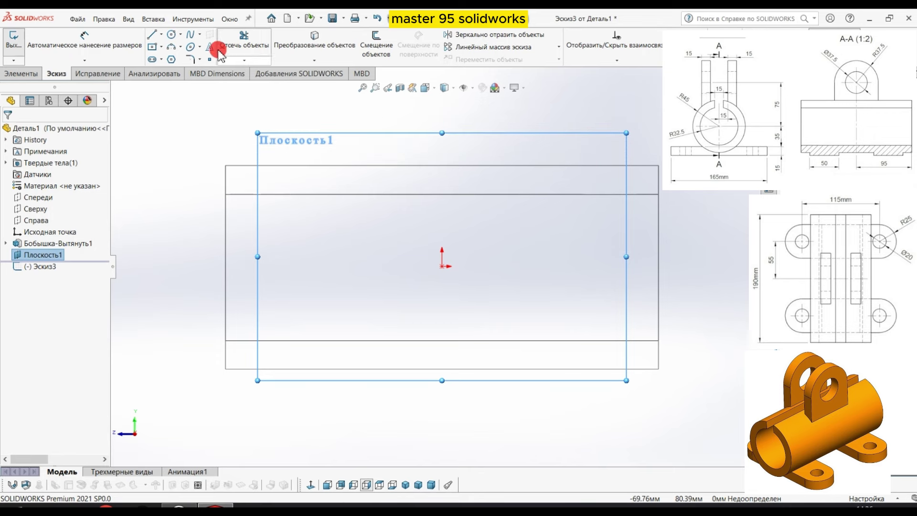
- Draw a horizontal centreline along the tube's axis
{"action": "left_click", "coordinate": [161, 34]}
{"action": "left_click", "coordinate": [159, 59]}
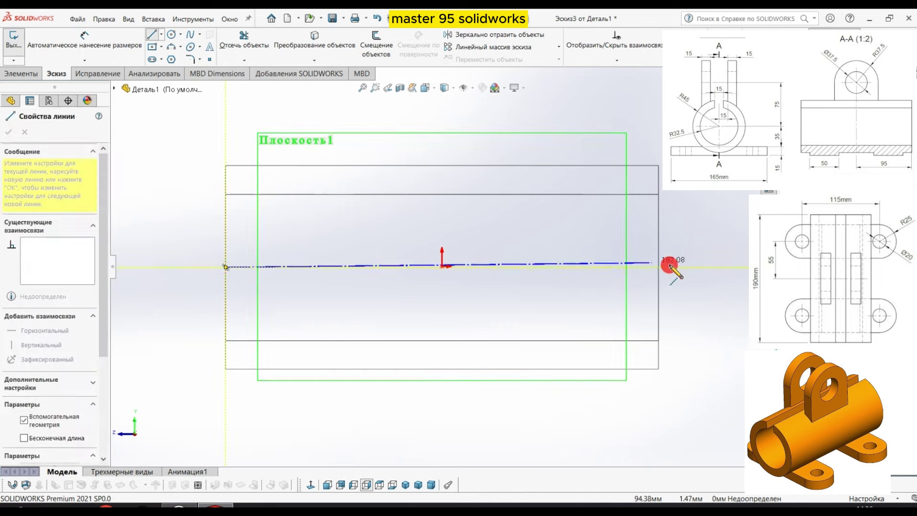
{"action": "left_click_drag", "start_coordinate": [225, 266], "coordinate": [684, 267]}
{"action": "key", "text": "Escape"}
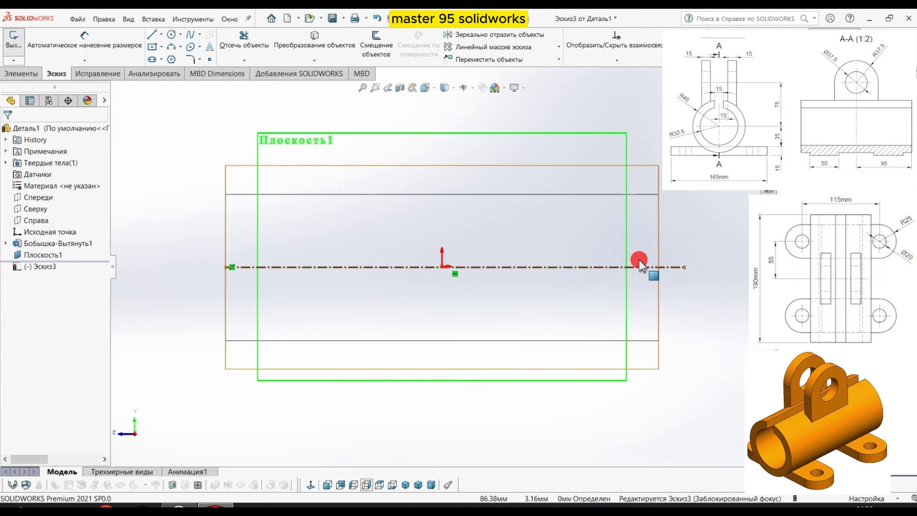
{"action": "scroll", "coordinate": [635, 261], "scroll_direction": "up", "scroll_amount": 2}
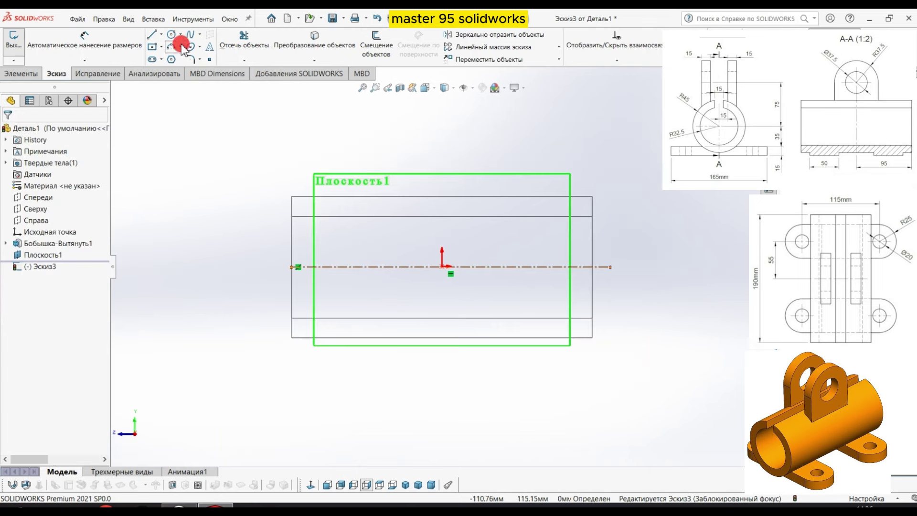
{"action": "left_click", "coordinate": [154, 19]}
{"action": "left_click", "coordinate": [193, 19]}
{"action": "left_click", "coordinate": [425, 118]}
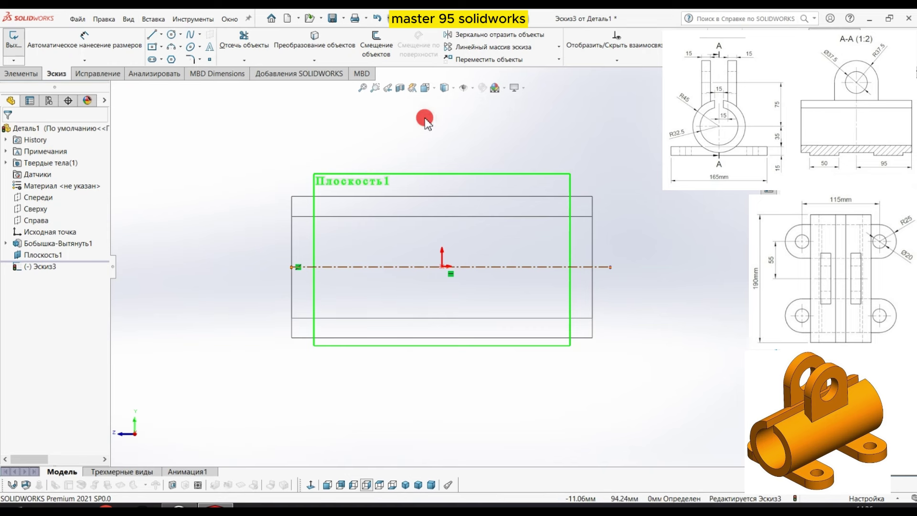
- Draw two concentric circles above the tube
{"action": "left_click", "coordinate": [168, 34]}
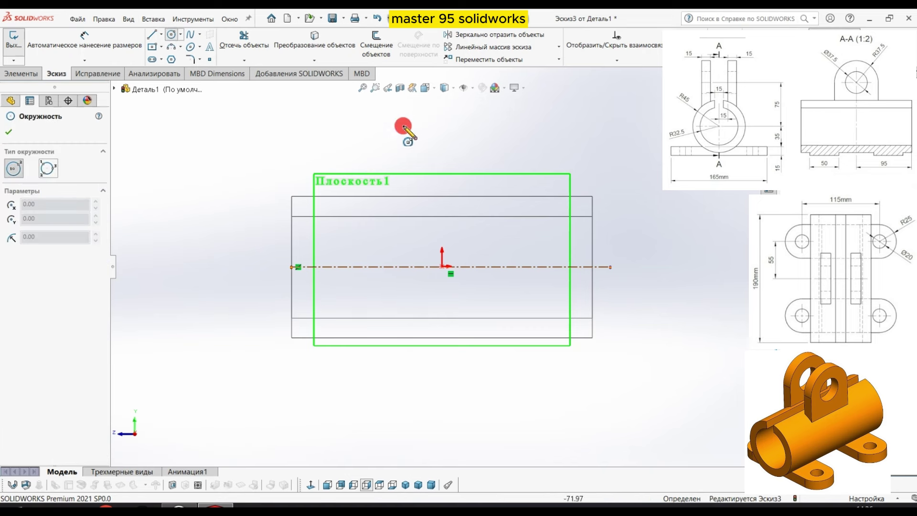
{"action": "left_click", "coordinate": [443, 130]}
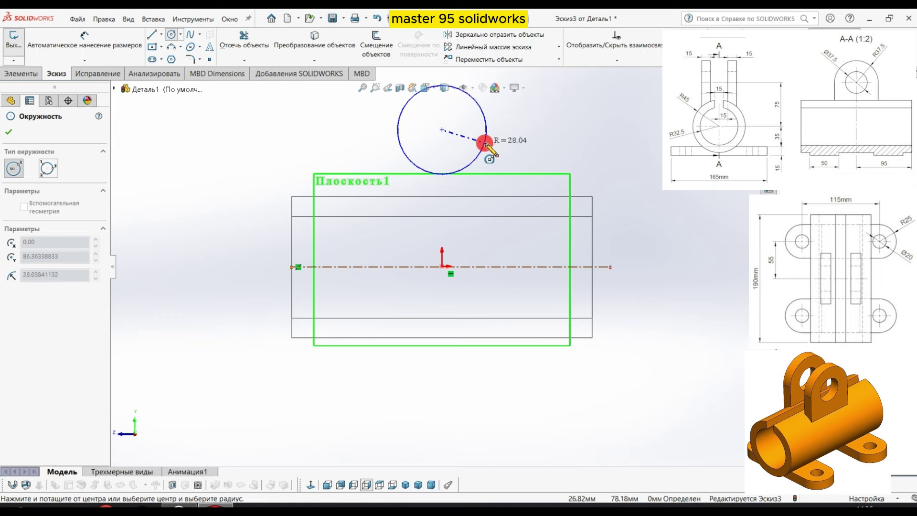
{"action": "left_click", "coordinate": [485, 143]}
{"action": "scroll", "coordinate": [485, 143], "scroll_direction": "down", "scroll_amount": 1}
{"action": "scroll", "coordinate": [434, 182], "scroll_direction": "up", "scroll_amount": 3}
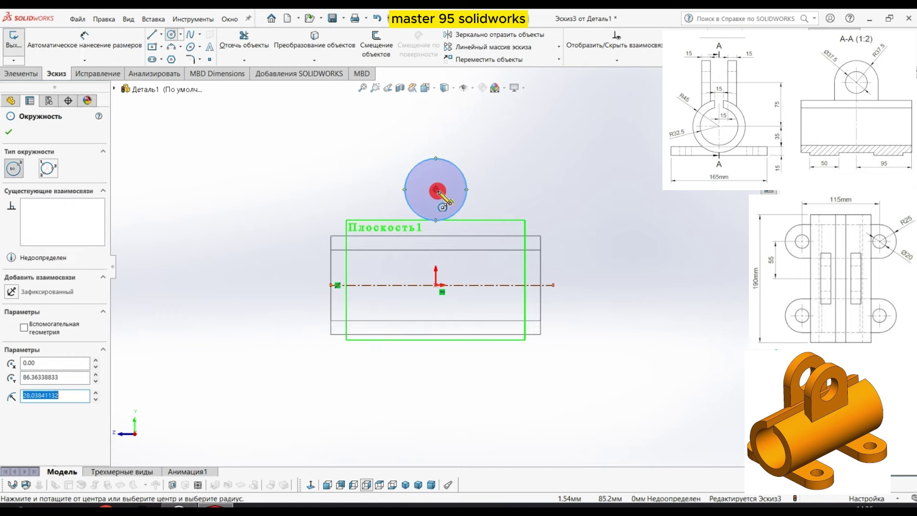
{"action": "left_click_drag", "start_coordinate": [436, 191], "coordinate": [487, 210]}
{"action": "right_click", "coordinate": [497, 215]}
{"action": "left_click", "coordinate": [497, 218]}
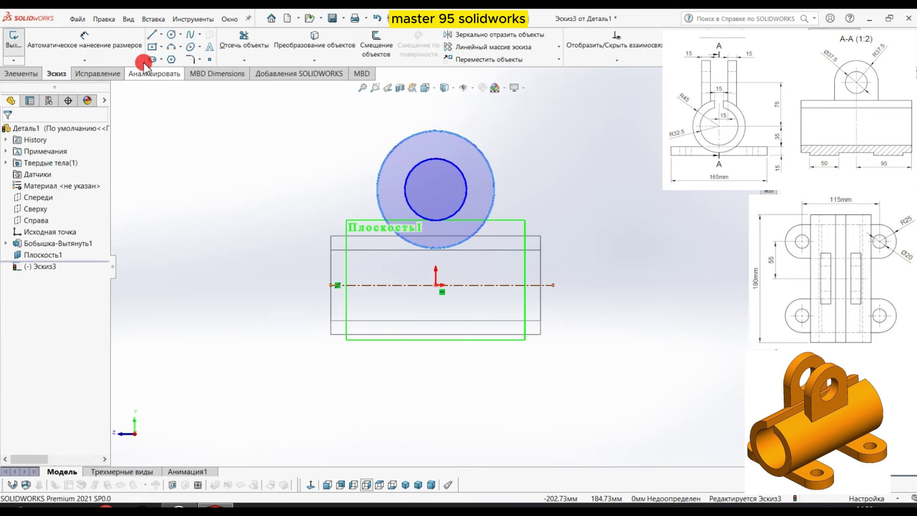
{"action": "left_click", "coordinate": [105, 48]}
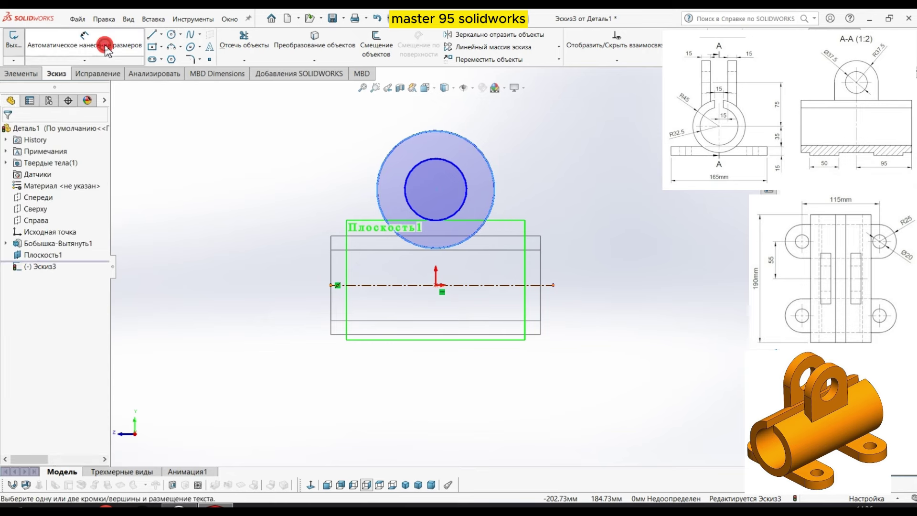
- Dimension the inner circle Ø37.5 and the outer circle Ø75
{"action": "left_click", "coordinate": [423, 162]}
{"action": "left_click", "coordinate": [535, 160]}
{"action": "type", "text": "37"}
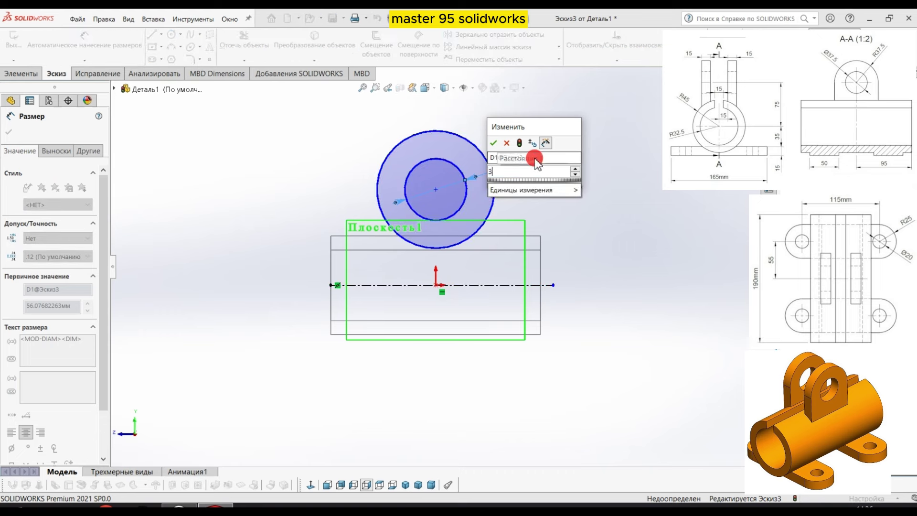
{"action": "type", "text": ",5"}
{"action": "key", "text": "Return"}
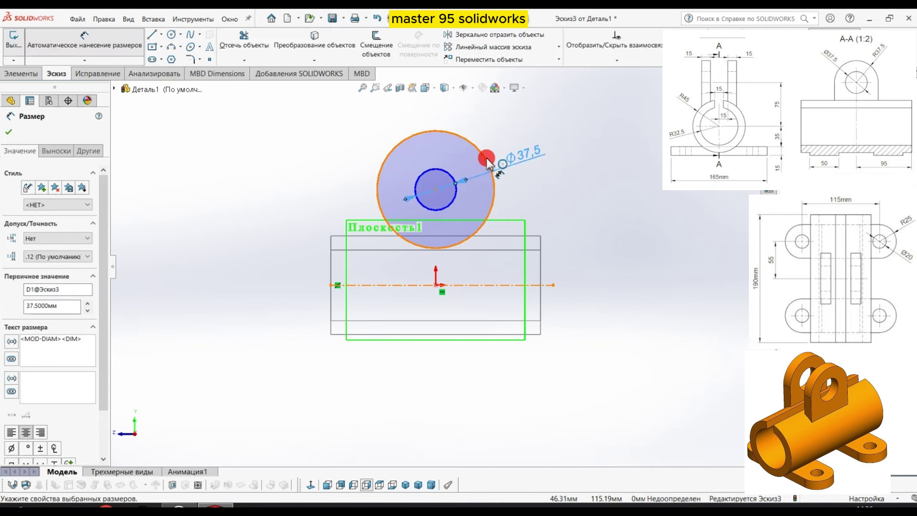
{"action": "left_click", "coordinate": [511, 166]}
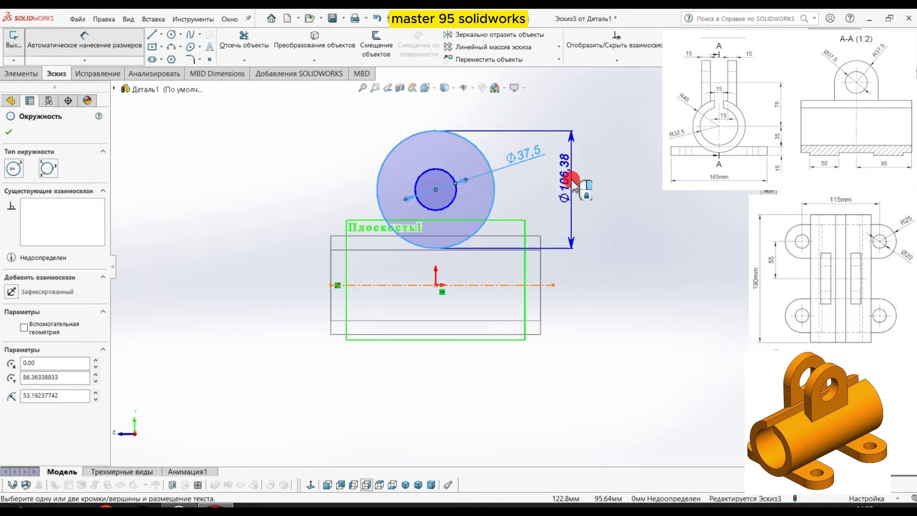
{"action": "left_click", "coordinate": [571, 180]}
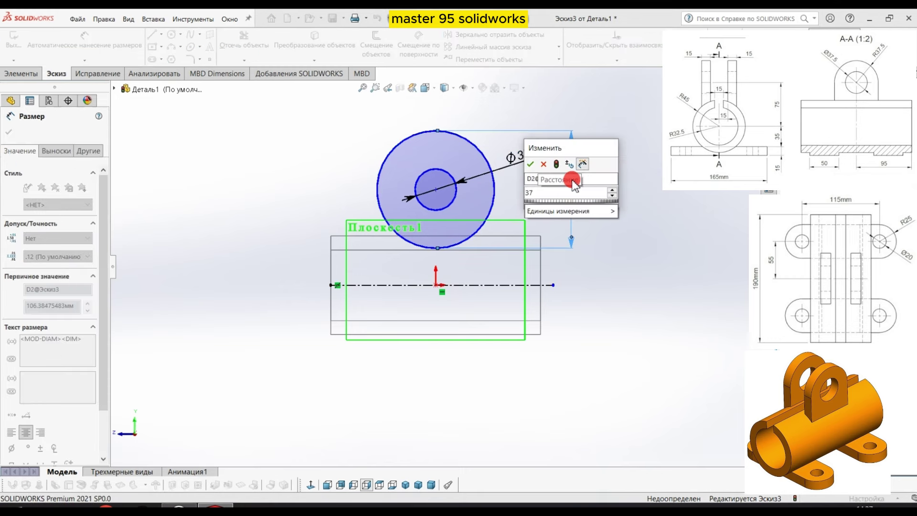
{"action": "type", "text": "37.5"}
{"action": "key", "text": "BackSpace"}
{"action": "key", "text": "BackSpace"}
{"action": "key", "text": "BackSpace"}
{"action": "type", "text": "75"}
{"action": "key", "text": "Return"}
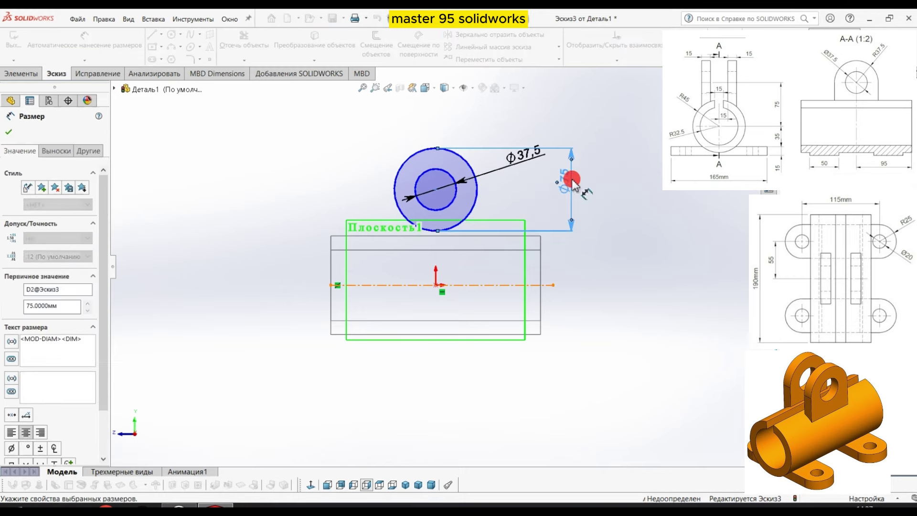
- Set the circles' centre 75 above the origin with a vertical dimension
{"action": "left_click", "coordinate": [480, 183]}
{"action": "left_click", "coordinate": [435, 269]}
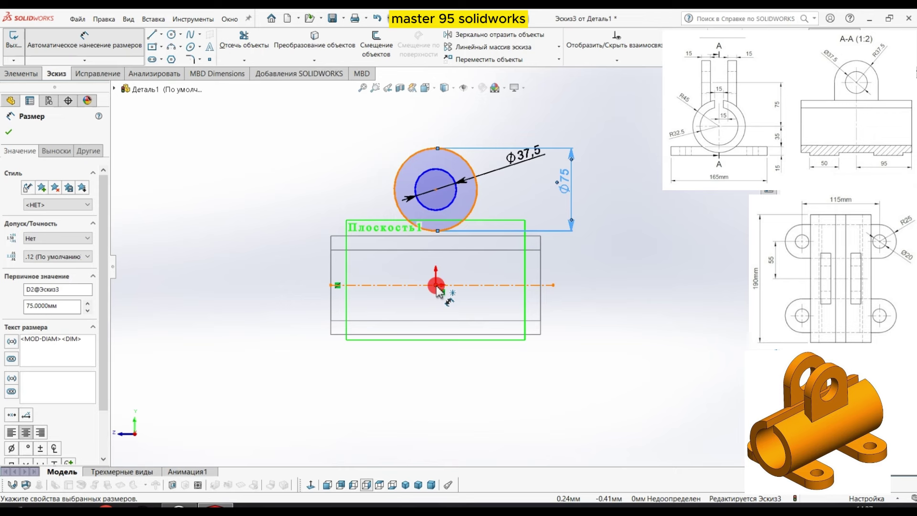
{"action": "left_click", "coordinate": [435, 189]}
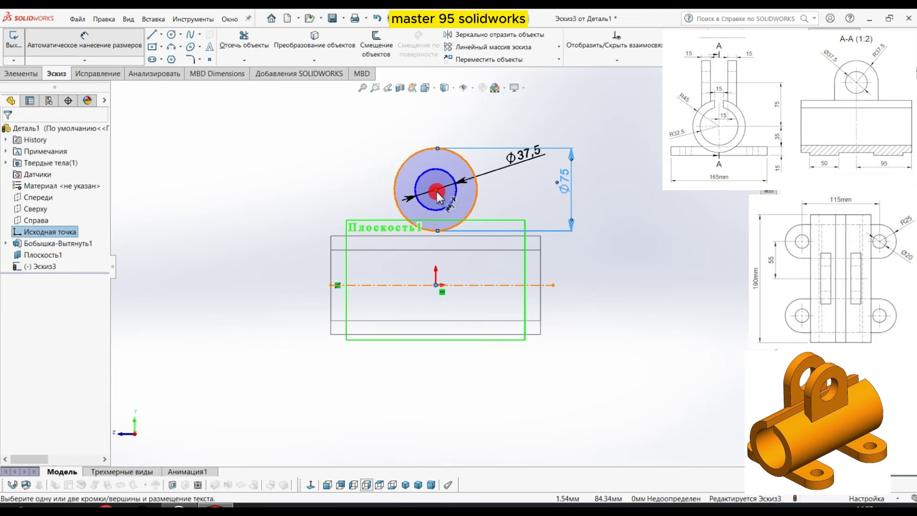
{"action": "left_click_drag", "start_coordinate": [436, 193], "coordinate": [272, 233]}
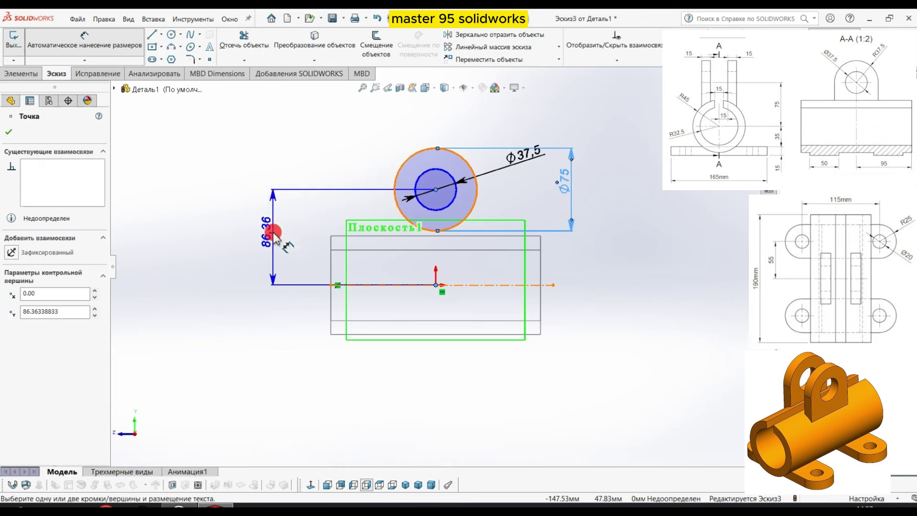
{"action": "left_click", "coordinate": [273, 233]}
{"action": "type", "text": "75"}
{"action": "key", "text": "Return"}
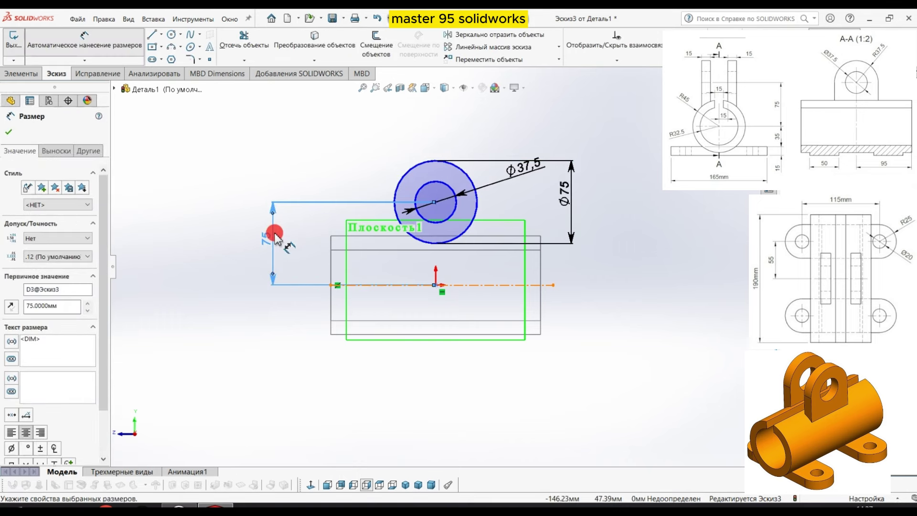
- Draw vertical lines from both sides of the Ø75 circle down to the centreline, joined by a base line
{"action": "left_click", "coordinate": [150, 37]}
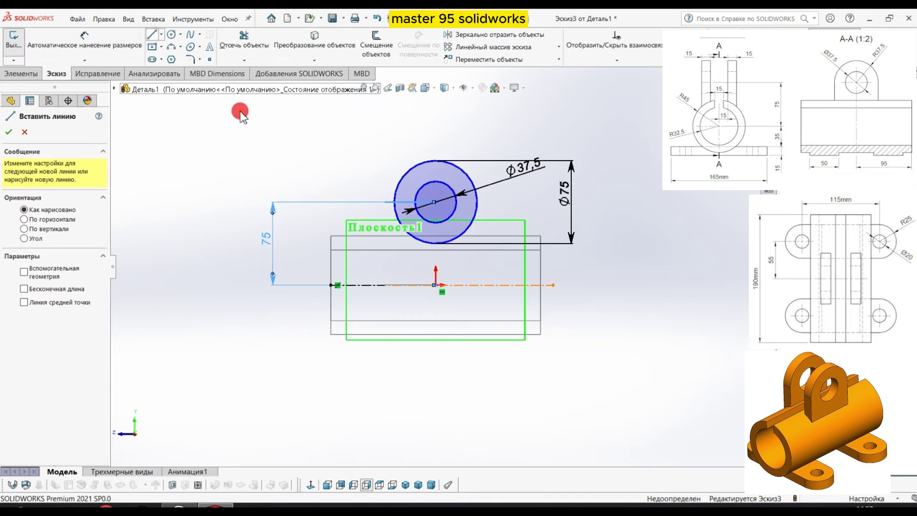
{"action": "left_click", "coordinate": [394, 202]}
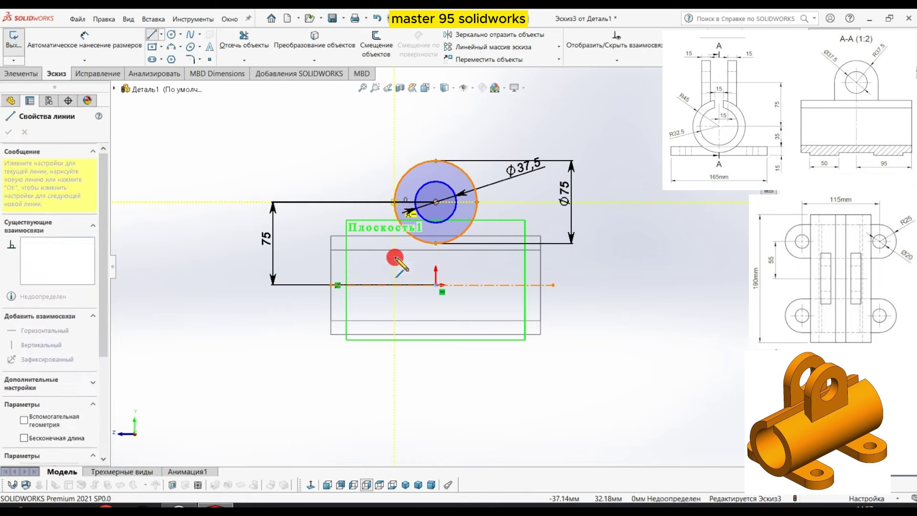
{"action": "left_click", "coordinate": [394, 285]}
{"action": "right_click", "coordinate": [395, 284]}
{"action": "left_click", "coordinate": [420, 286]}
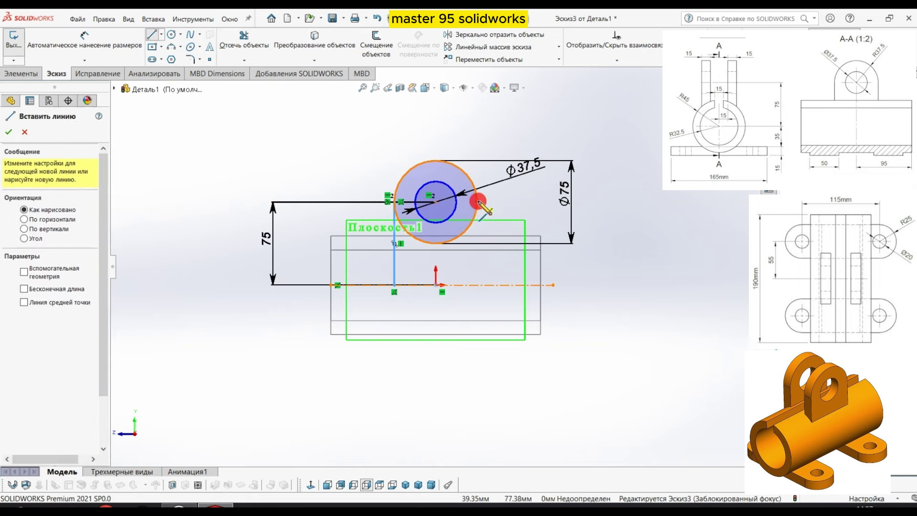
{"action": "left_click", "coordinate": [477, 202]}
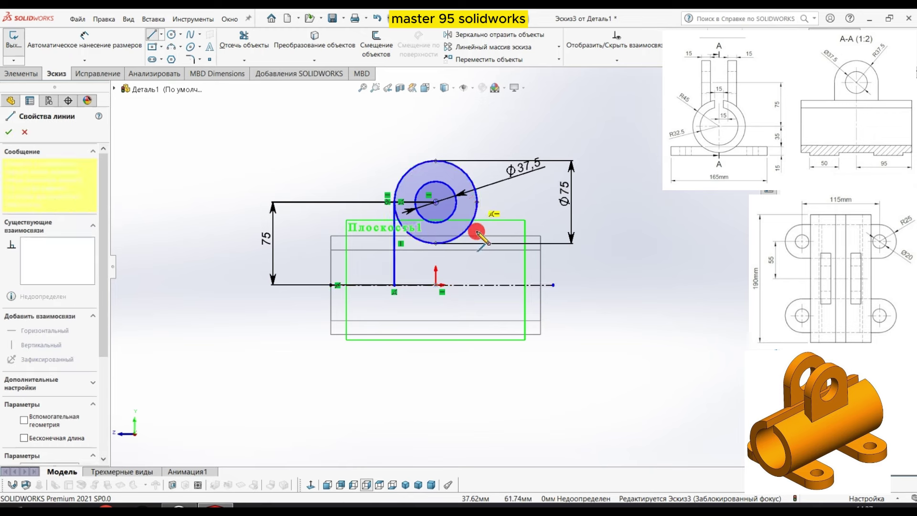
{"action": "left_click", "coordinate": [477, 285]}
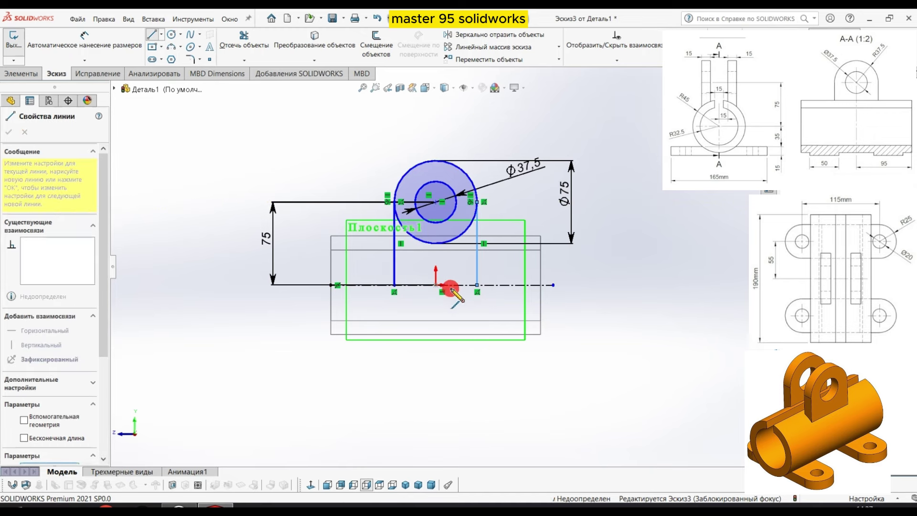
{"action": "left_click", "coordinate": [394, 285]}
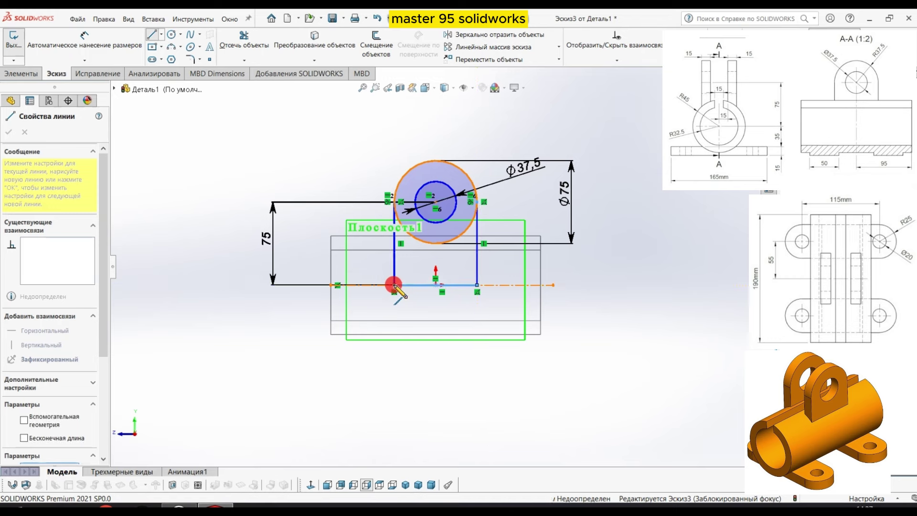
{"action": "right_click", "coordinate": [393, 284]}
{"action": "left_click", "coordinate": [415, 288]}
{"action": "key", "text": "Escape"}
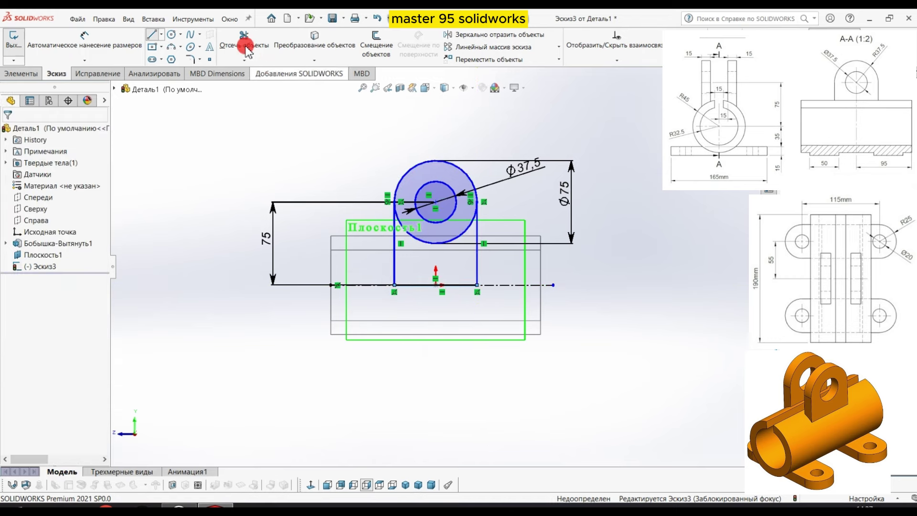
- Trim away the circle's lower arc to close the lug outline
{"action": "left_click", "coordinate": [244, 40]}
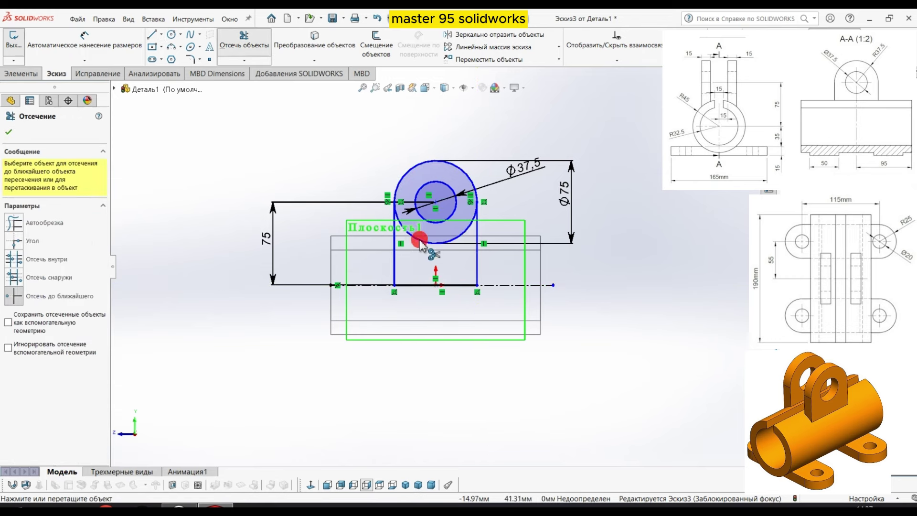
{"action": "left_click", "coordinate": [419, 242]}
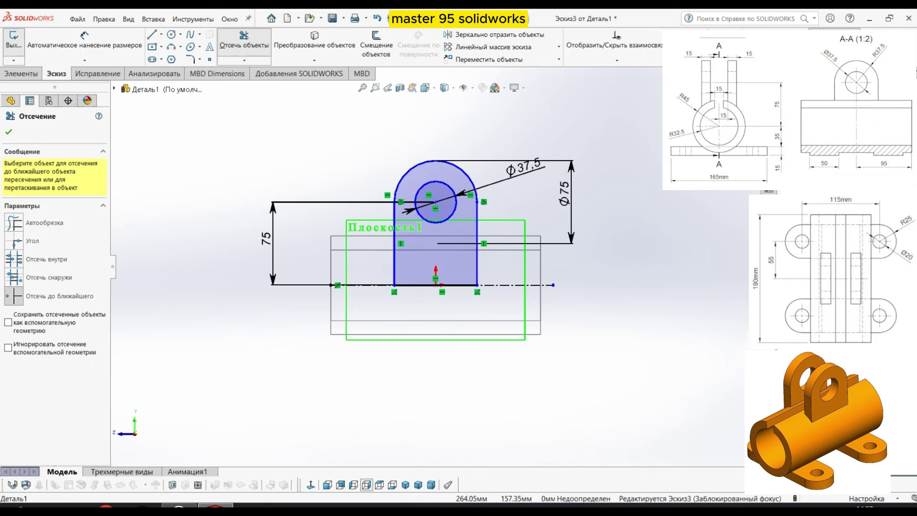
{"action": "key", "text": "Escape"}
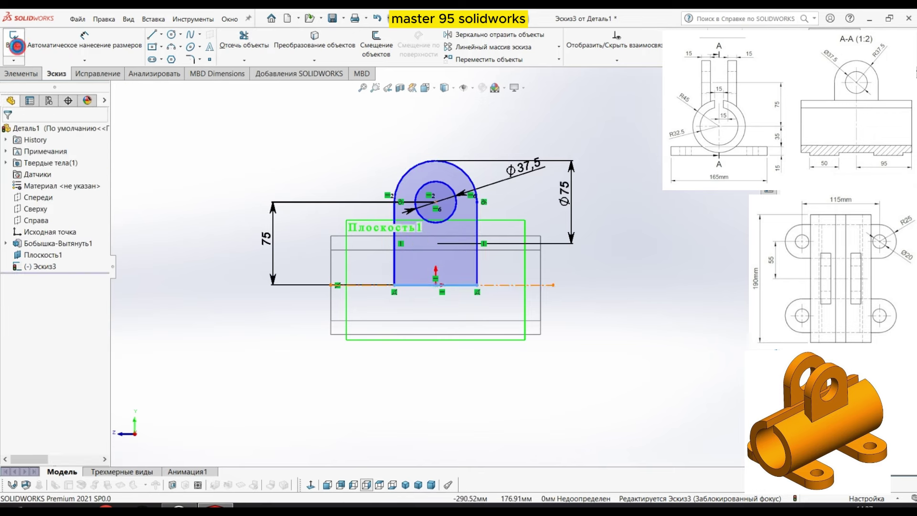
- Extrude the lug sketch 15 mm as a boss onto the tube
{"action": "left_click", "coordinate": [13, 40]}
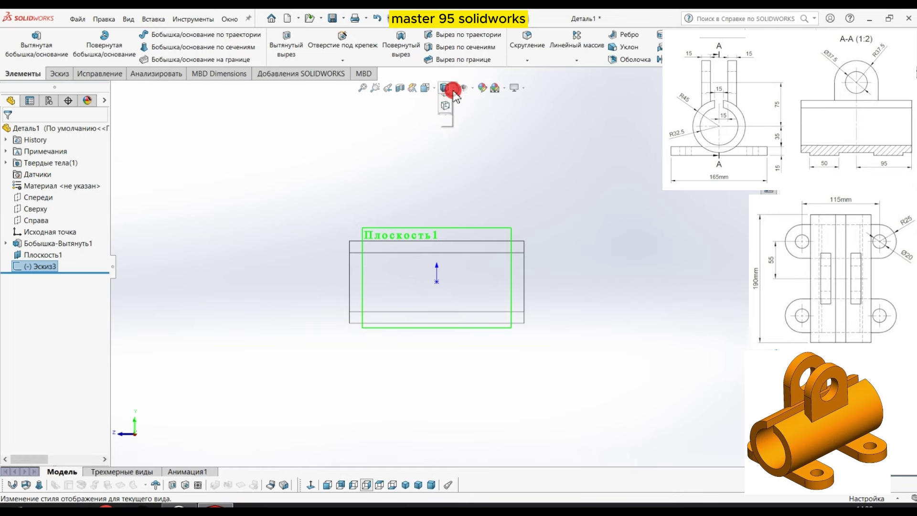
{"action": "left_click", "coordinate": [445, 105]}
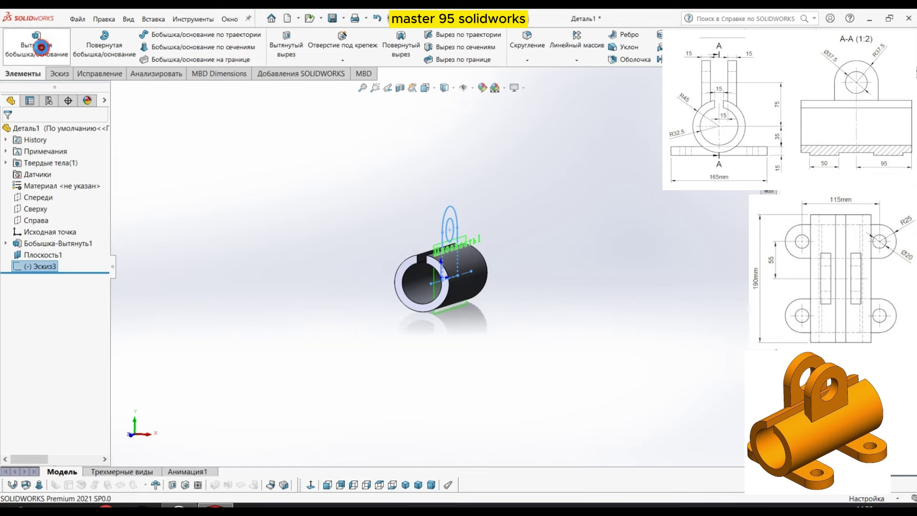
{"action": "left_click", "coordinate": [41, 47]}
{"action": "mouse_move", "coordinate": [229, 144]}
{"action": "middle_mouse_down"}
{"action": "mouse_move", "coordinate": [279, 165]}
{"action": "mouse_move", "coordinate": [265, 167]}
{"action": "middle_mouse_up"}
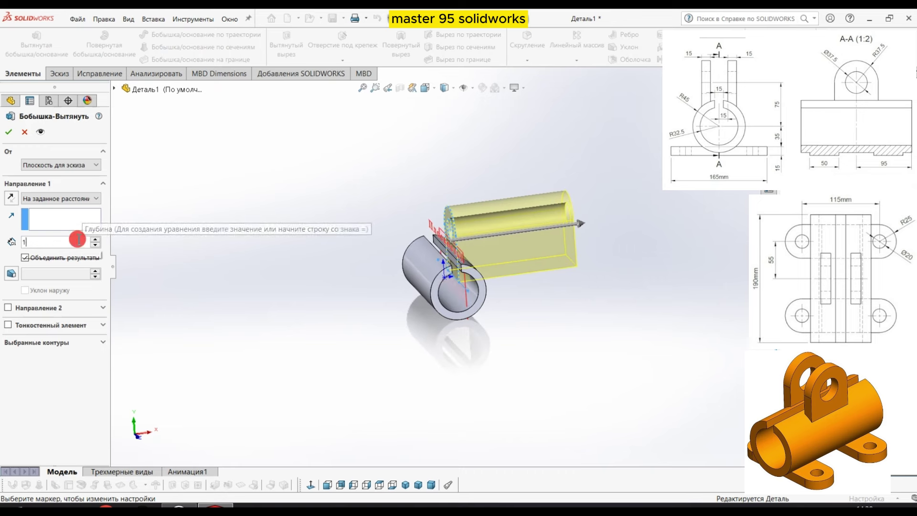
{"action": "type", "text": "15"}
{"action": "key", "text": "Return"}
{"action": "left_click", "coordinate": [7, 127]}
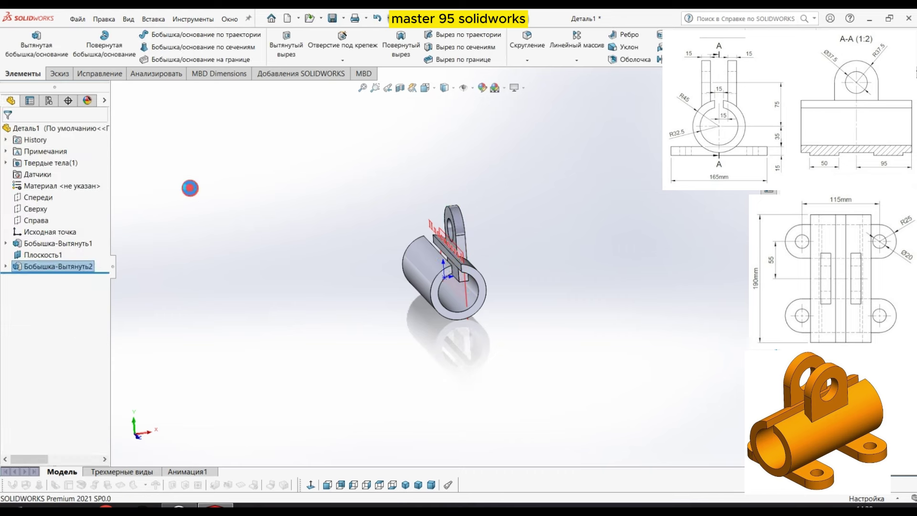
- Start a new sketch on the tube's front end face
{"action": "key", "text": "ctrl+1"}
{"action": "left_click", "coordinate": [505, 267]}
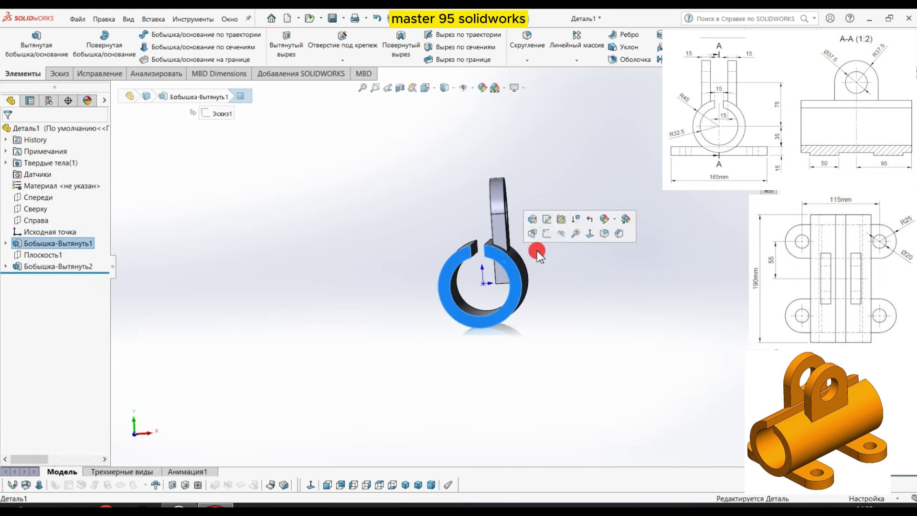
{"action": "left_click", "coordinate": [545, 234]}
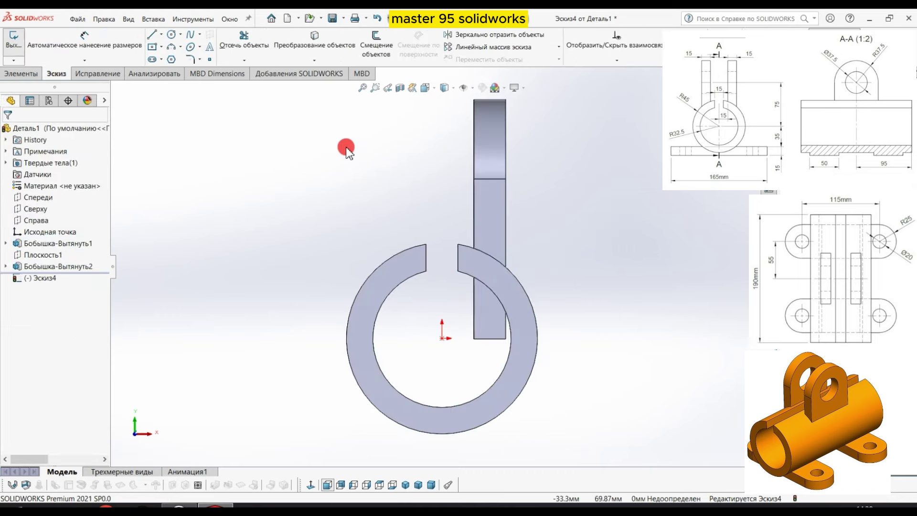
- Convert the tube's inner circular edge into the sketch and close the gap with a line
{"action": "left_click", "coordinate": [260, 47]}
{"action": "left_click", "coordinate": [301, 40]}
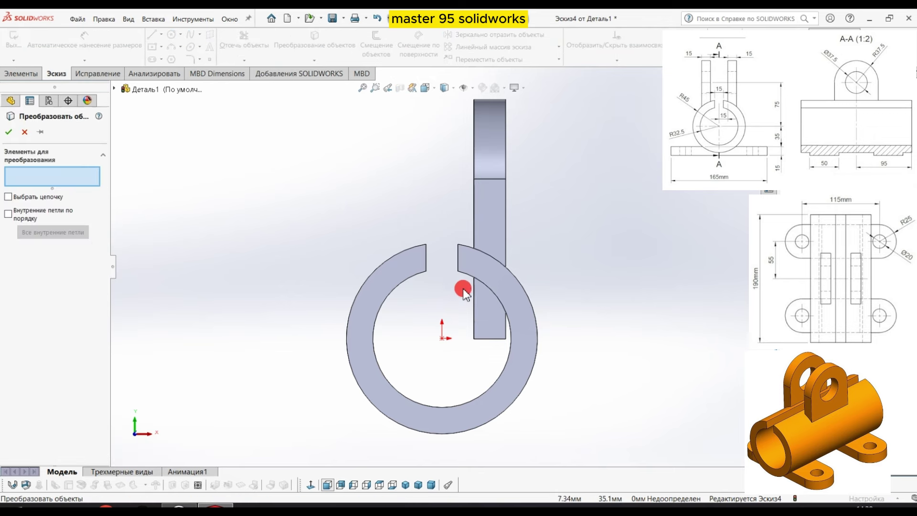
{"action": "left_click", "coordinate": [467, 280]}
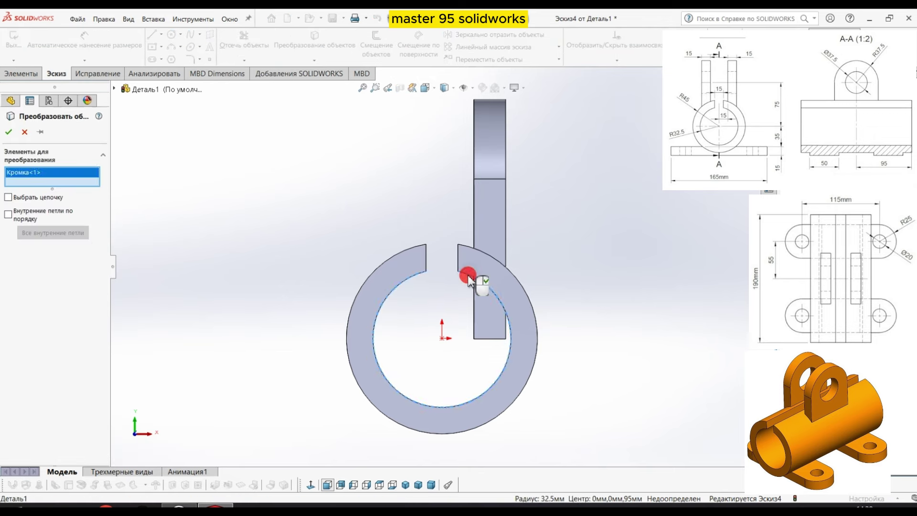
{"action": "right_click", "coordinate": [467, 280]}
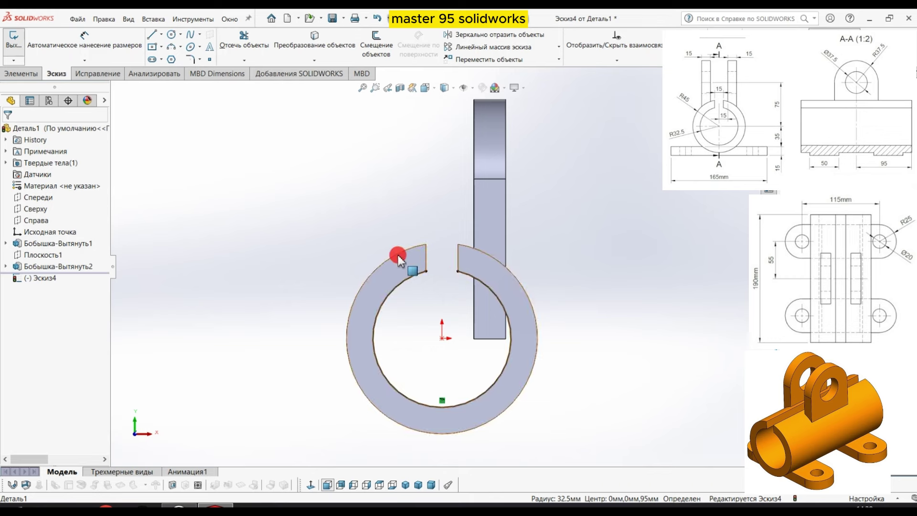
{"action": "left_click", "coordinate": [151, 34]}
{"action": "left_click", "coordinate": [426, 272]}
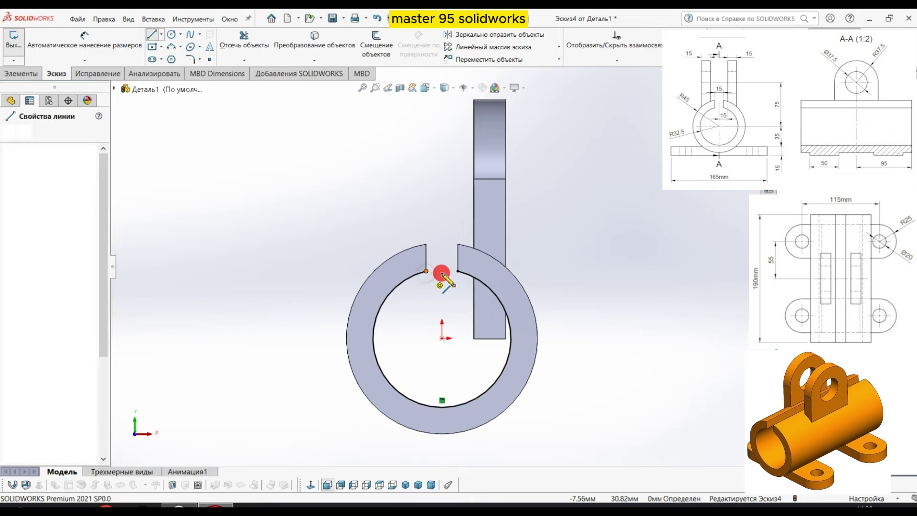
{"action": "left_click", "coordinate": [457, 271]}
{"action": "right_click", "coordinate": [460, 272]}
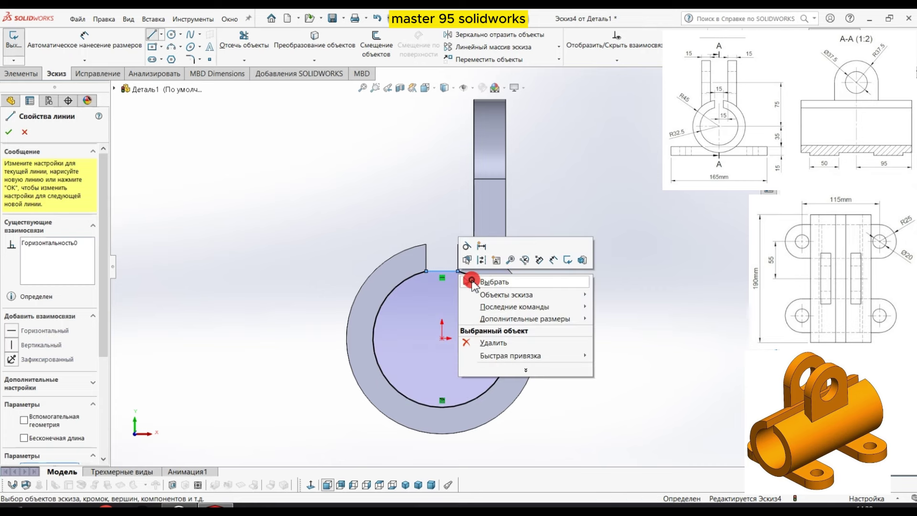
{"action": "left_click", "coordinate": [466, 280]}
- Cut the profile Through All (Насквозь) to clear the bore through the lug
{"action": "left_click", "coordinate": [17, 38]}
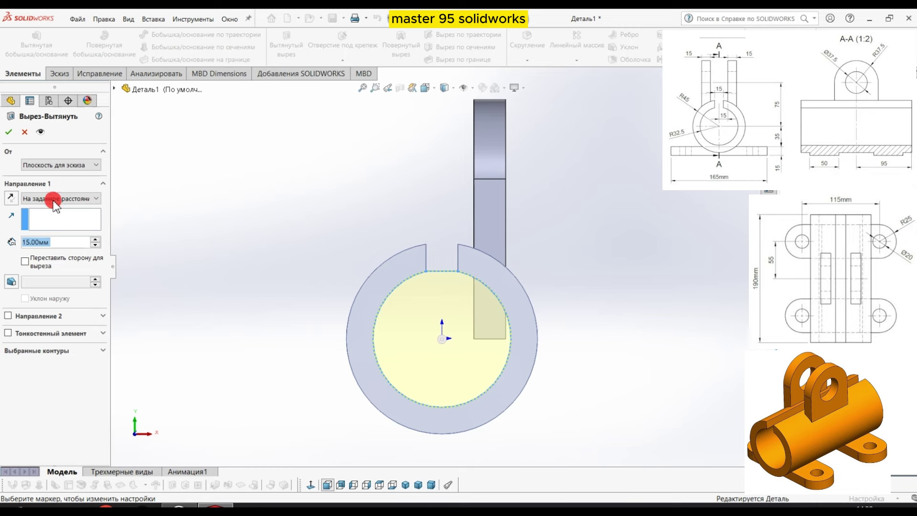
{"action": "left_click", "coordinate": [54, 203]}
{"action": "left_click", "coordinate": [48, 209]}
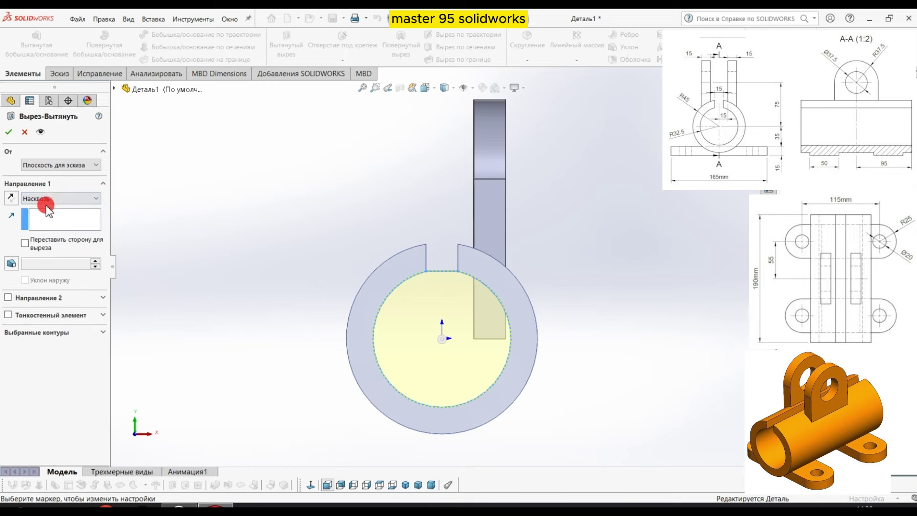
{"action": "left_click", "coordinate": [8, 132]}
{"action": "mouse_move", "coordinate": [174, 205]}
{"action": "middle_mouse_down"}
{"action": "mouse_move", "coordinate": [205, 232]}
{"action": "mouse_move", "coordinate": [189, 242]}
{"action": "mouse_move", "coordinate": [225, 250]}
{"action": "mouse_move", "coordinate": [303, 199]}
{"action": "middle_mouse_up"}
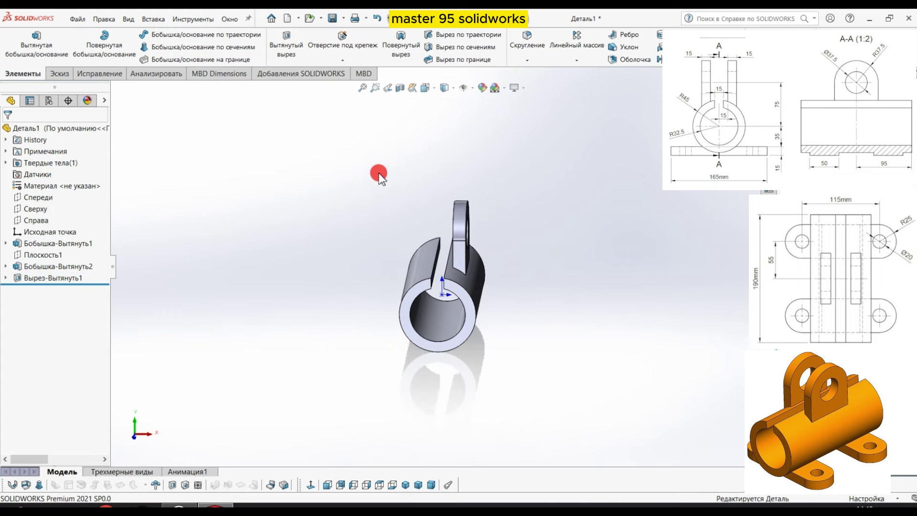
- Mirror Бобышка-Вытянуть2 and Вырез-Вытянуть1 across the Справа plane to add a second holed lug
{"action": "left_click", "coordinate": [37, 220]}
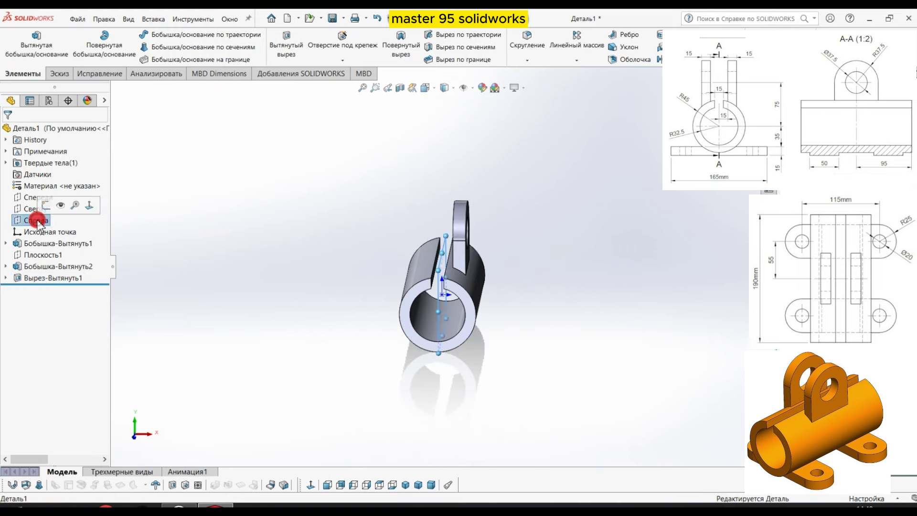
{"action": "left_click", "coordinate": [577, 61]}
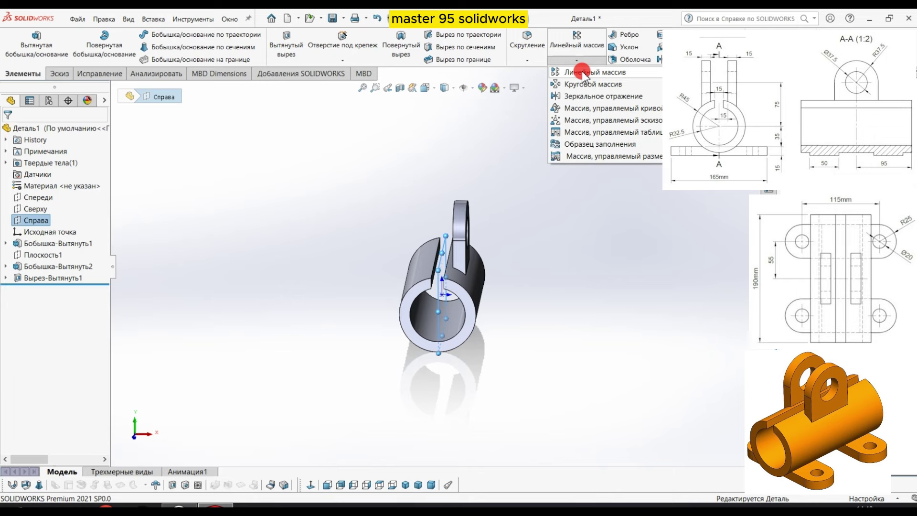
{"action": "left_click", "coordinate": [589, 96]}
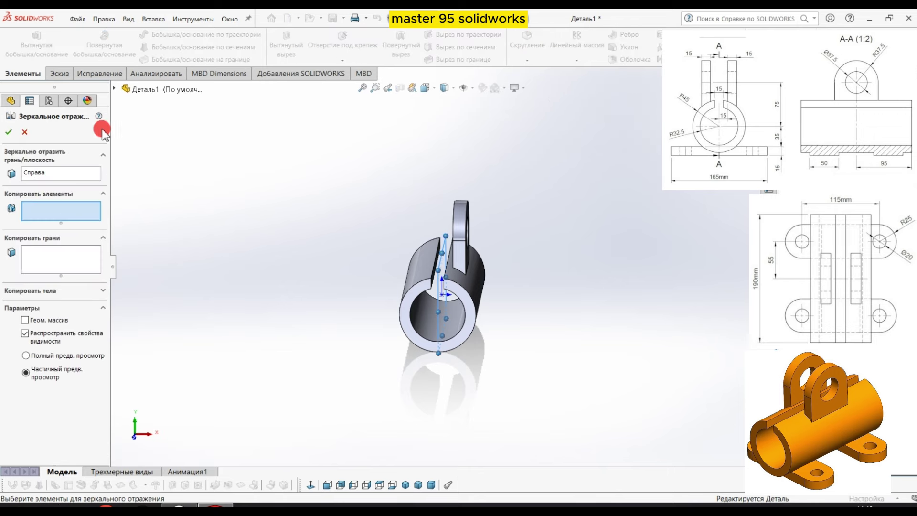
{"action": "left_click", "coordinate": [114, 90]}
{"action": "left_click", "coordinate": [177, 227]}
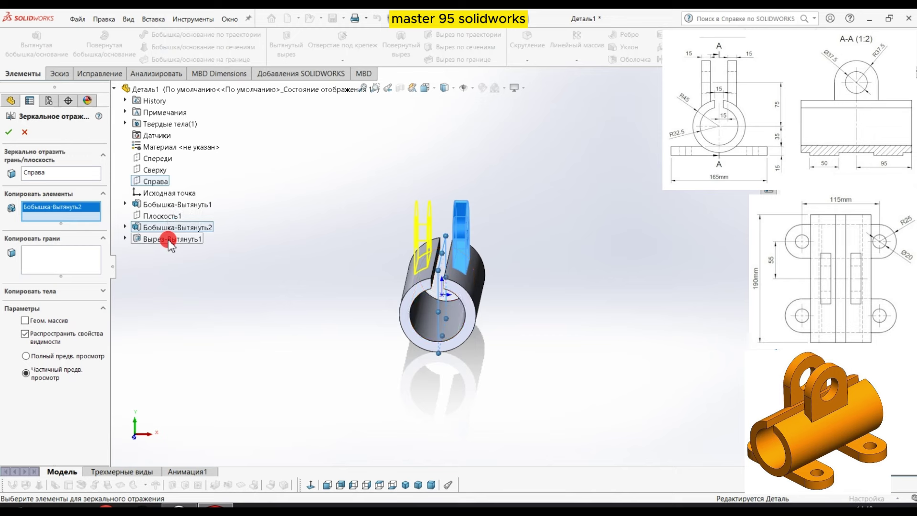
{"action": "left_click", "coordinate": [168, 239]}
{"action": "left_click", "coordinate": [5, 134]}
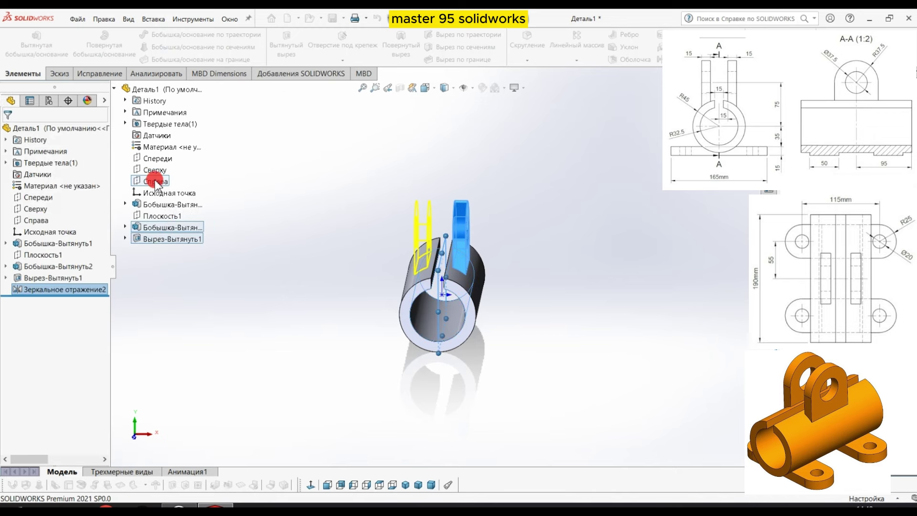
{"action": "mouse_move", "coordinate": [157, 231]}
{"action": "middle_mouse_down"}
{"action": "mouse_move", "coordinate": [229, 211]}
{"action": "mouse_move", "coordinate": [272, 219]}
{"action": "mouse_move", "coordinate": [262, 212]}
{"action": "mouse_move", "coordinate": [252, 259]}
{"action": "mouse_move", "coordinate": [307, 180]}
{"action": "mouse_move", "coordinate": [290, 229]}
{"action": "middle_mouse_up"}
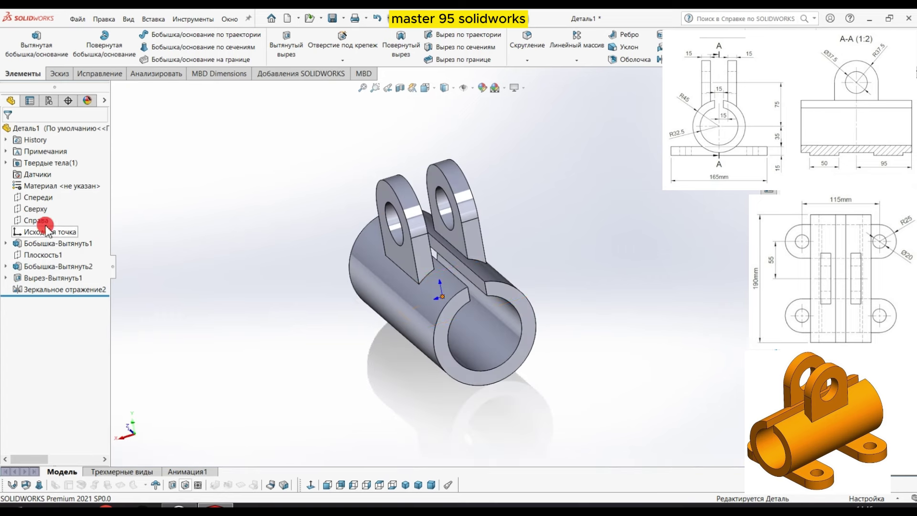
- Create Плоскость3 offset 35 mm from Сверху, flipped to sit below the tube
{"action": "left_click", "coordinate": [38, 209]}
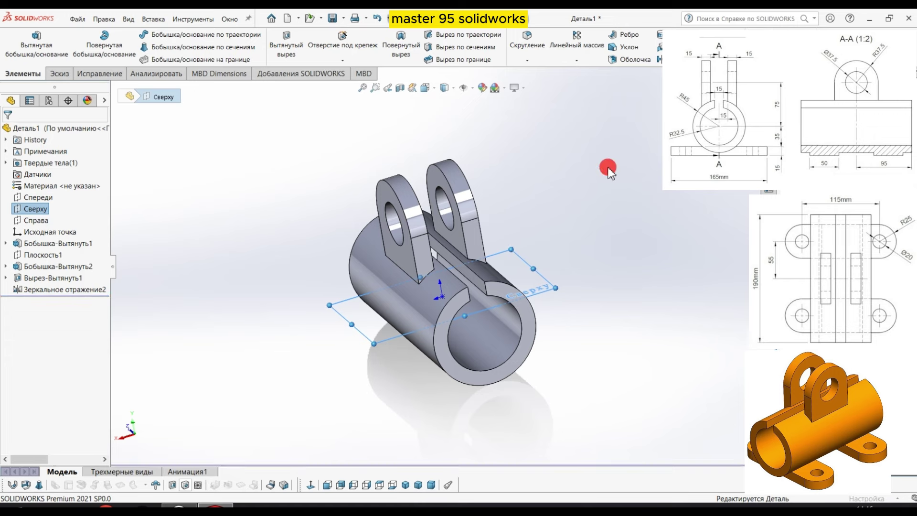
{"action": "key", "text": "p"}
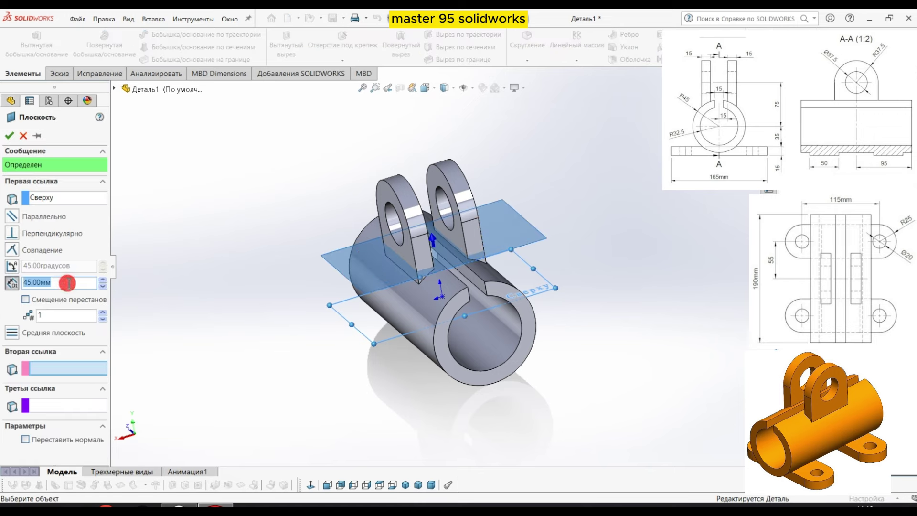
{"action": "key", "text": "Return"}
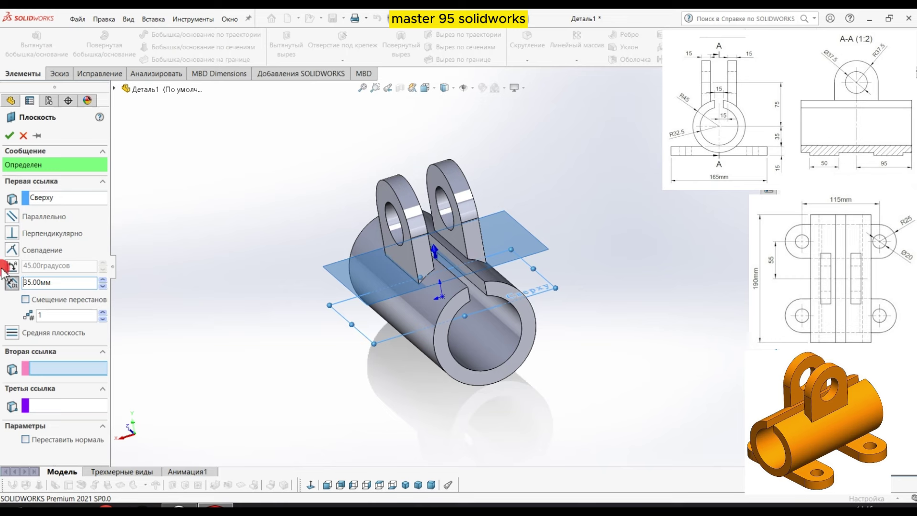
{"action": "left_click", "coordinate": [25, 300]}
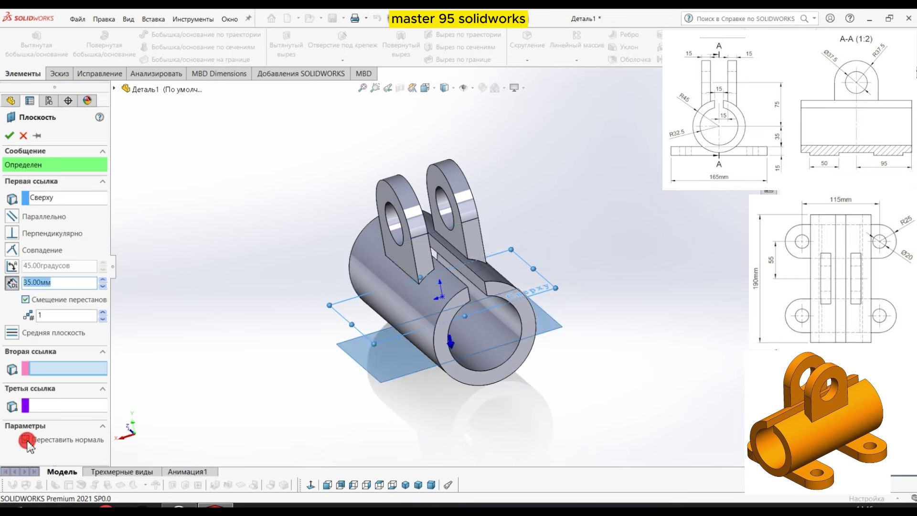
{"action": "left_click", "coordinate": [6, 137]}
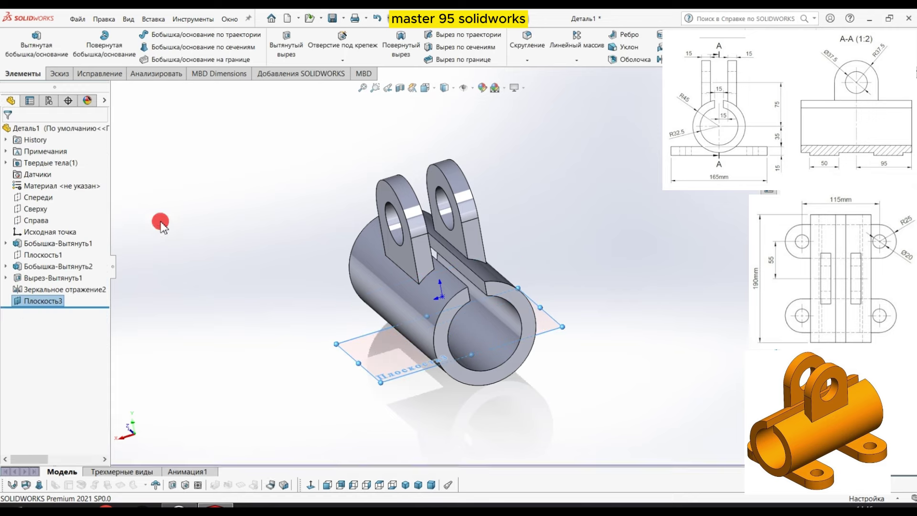
{"action": "left_click", "coordinate": [51, 301]}
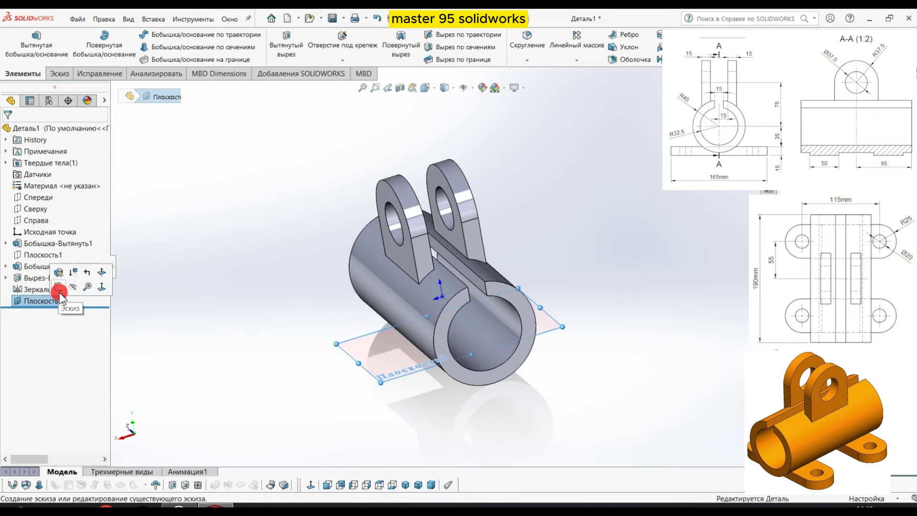
- Start a sketch on Плоскость3 with a vertical centreline running up from the origin
{"action": "left_click", "coordinate": [59, 290]}
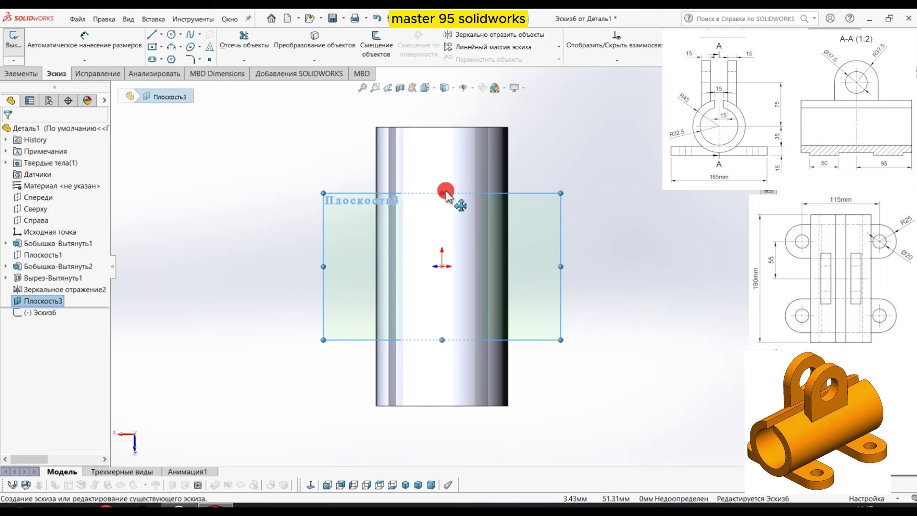
{"action": "left_click_drag", "start_coordinate": [438, 193], "coordinate": [436, 111]}
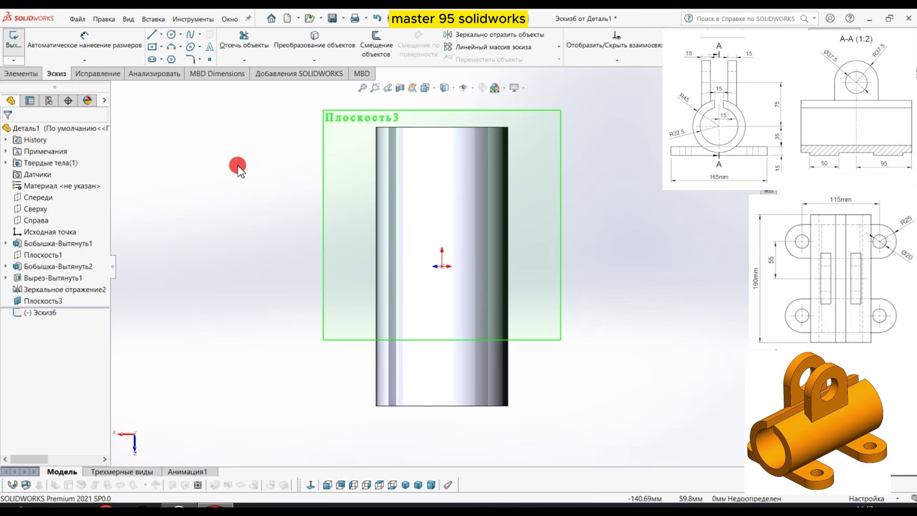
{"action": "left_click", "coordinate": [161, 35]}
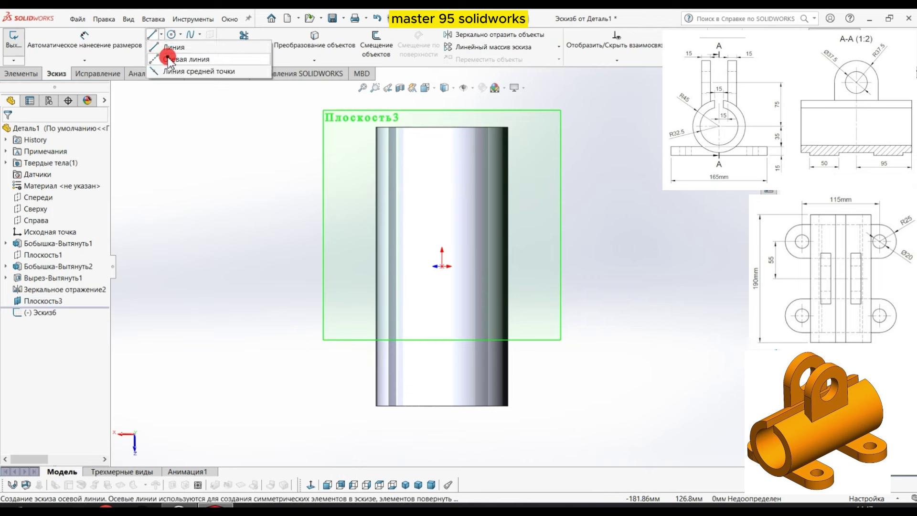
{"action": "left_click", "coordinate": [165, 57]}
{"action": "left_click_drag", "start_coordinate": [443, 266], "coordinate": [443, 115]}
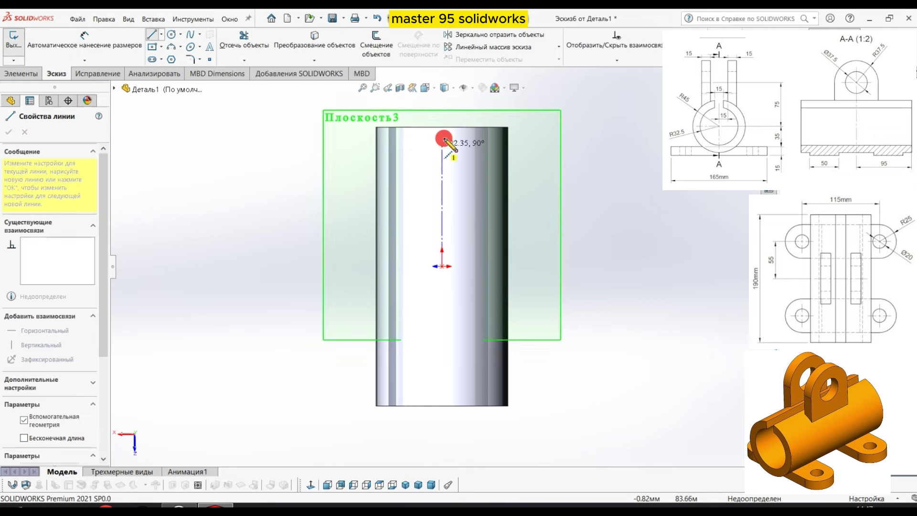
{"action": "right_click", "coordinate": [443, 115]}
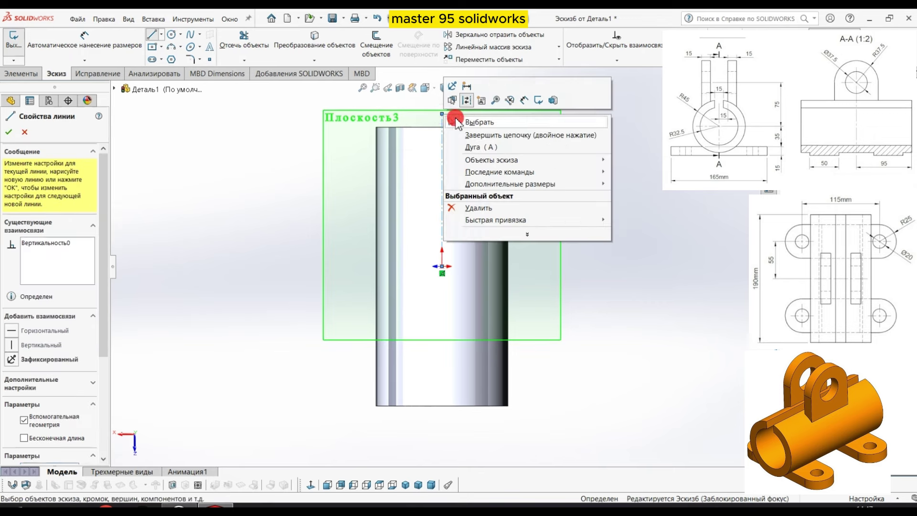
{"action": "left_click", "coordinate": [473, 121]}
- Draw a horizontal centrepoint straight slot centred on the centreline, spanning the tube
{"action": "left_click", "coordinate": [151, 57]}
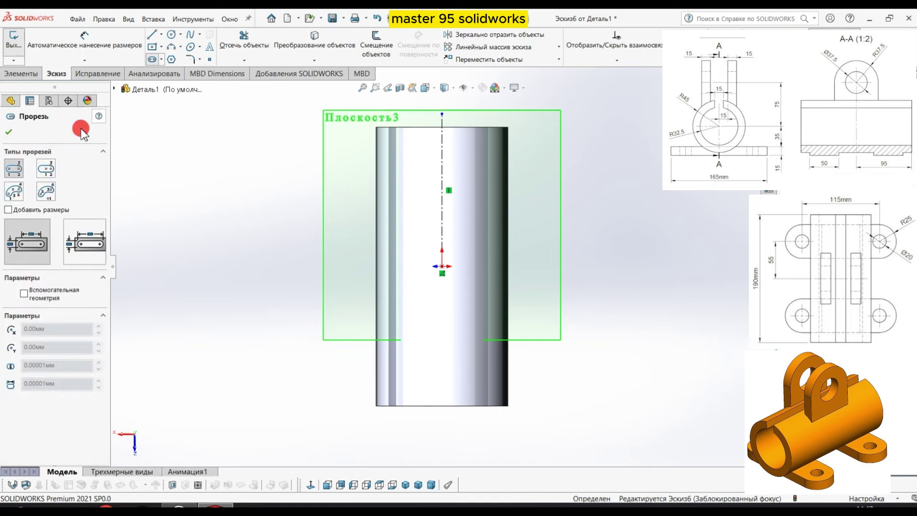
{"action": "left_click", "coordinate": [442, 164]}
{"action": "left_click", "coordinate": [557, 164]}
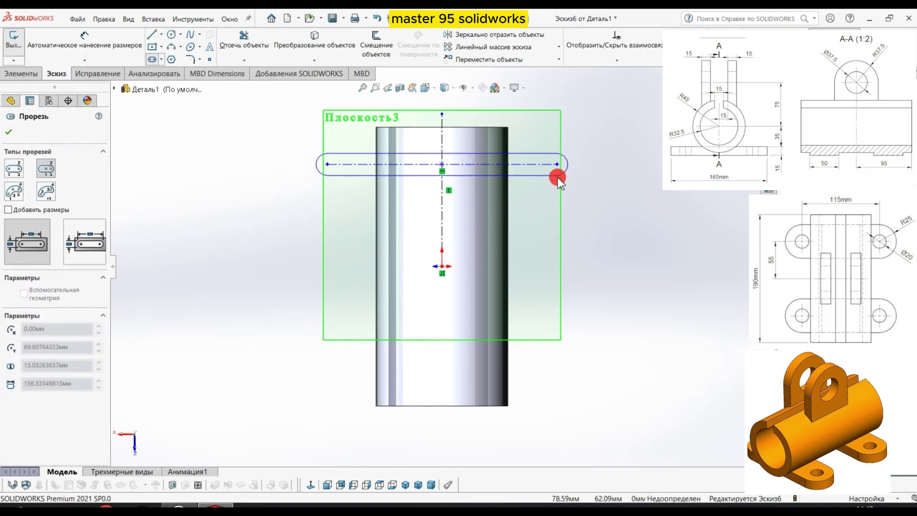
{"action": "left_click", "coordinate": [562, 186]}
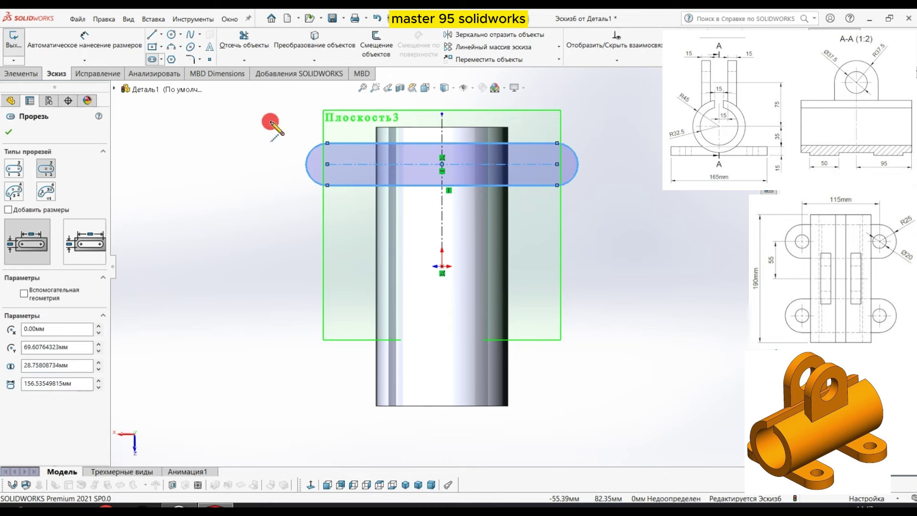
{"action": "left_click", "coordinate": [83, 36]}
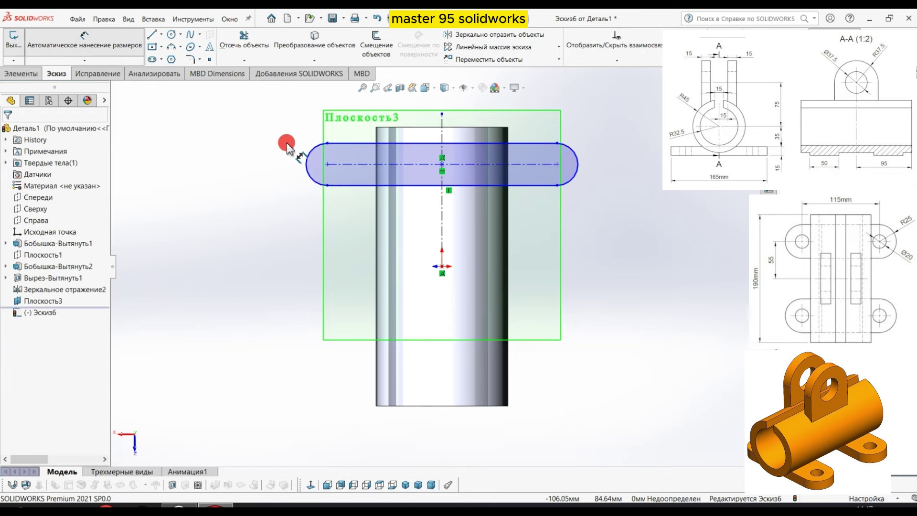
- Dimension the slot to 115 mm between centres with R25 rounded ends
{"action": "left_click", "coordinate": [327, 164]}
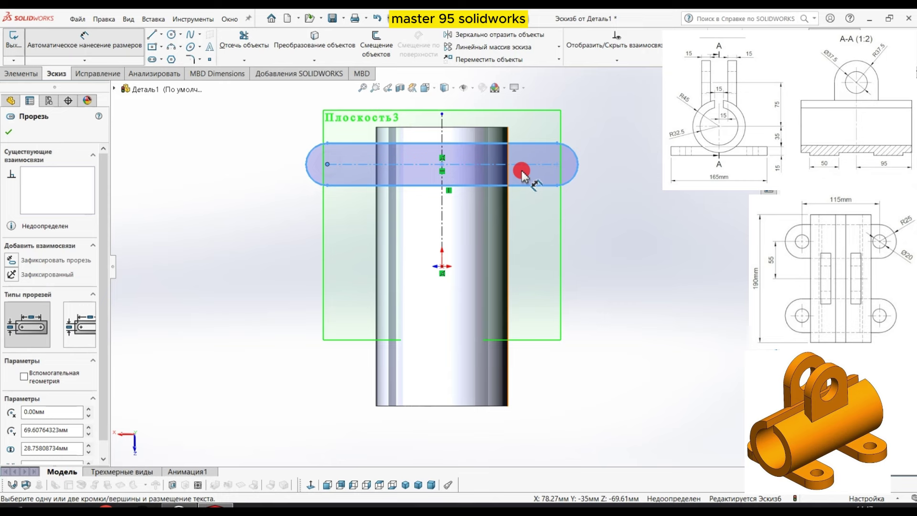
{"action": "left_click", "coordinate": [557, 163]}
{"action": "left_click", "coordinate": [614, 237]}
{"action": "type", "text": "115"}
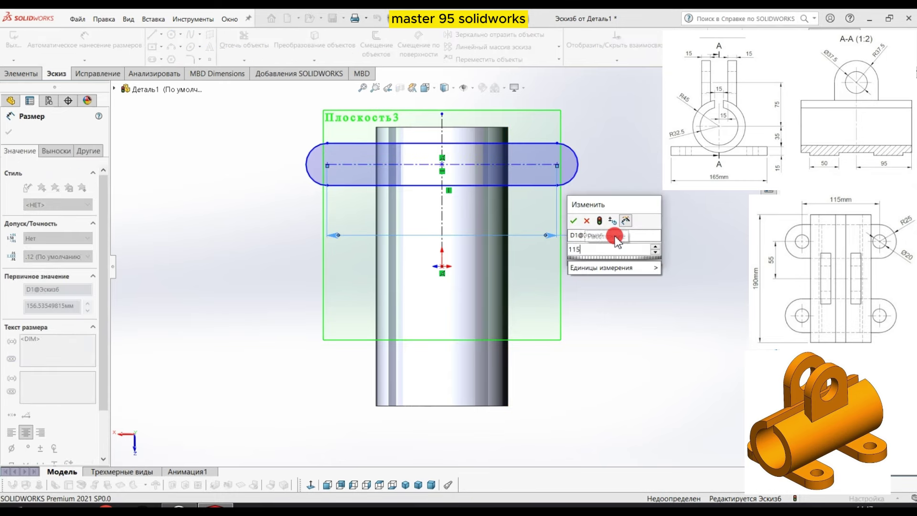
{"action": "key", "text": "Return"}
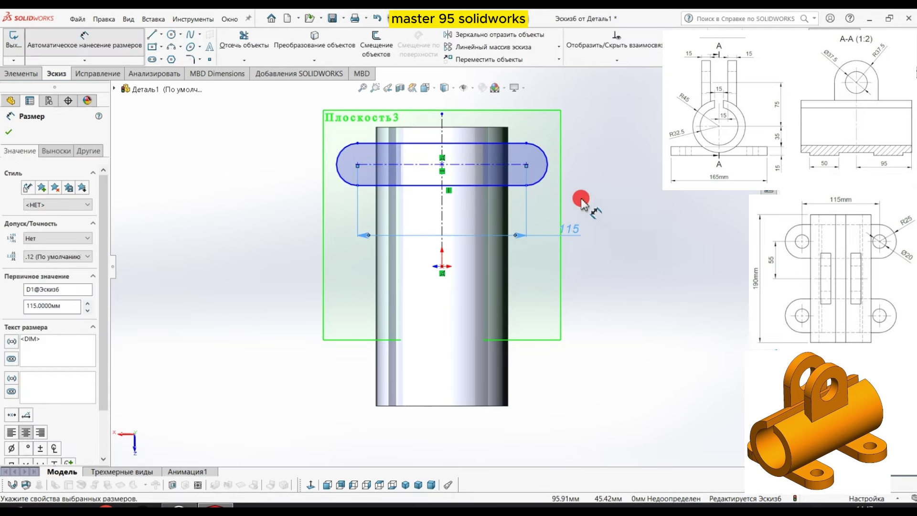
{"action": "left_click", "coordinate": [548, 158]}
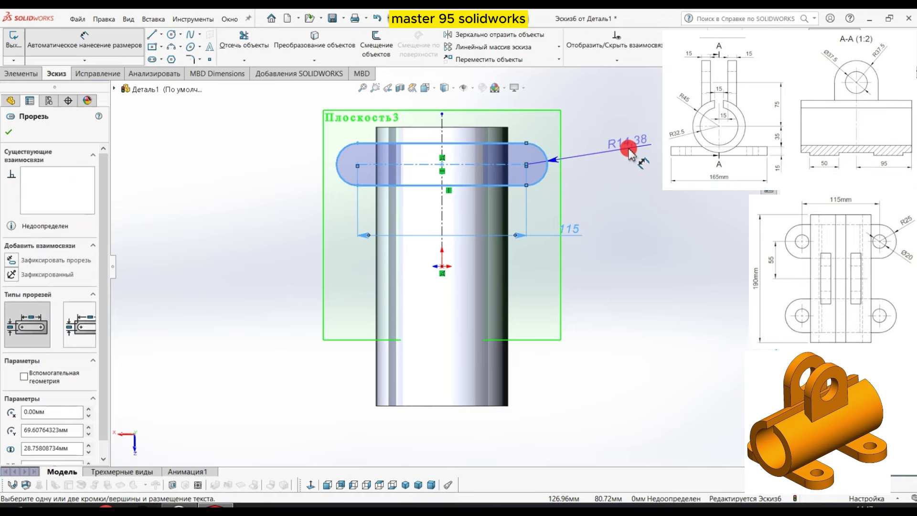
{"action": "left_click", "coordinate": [628, 152]}
{"action": "type", "text": "25"}
{"action": "key", "text": "Return"}
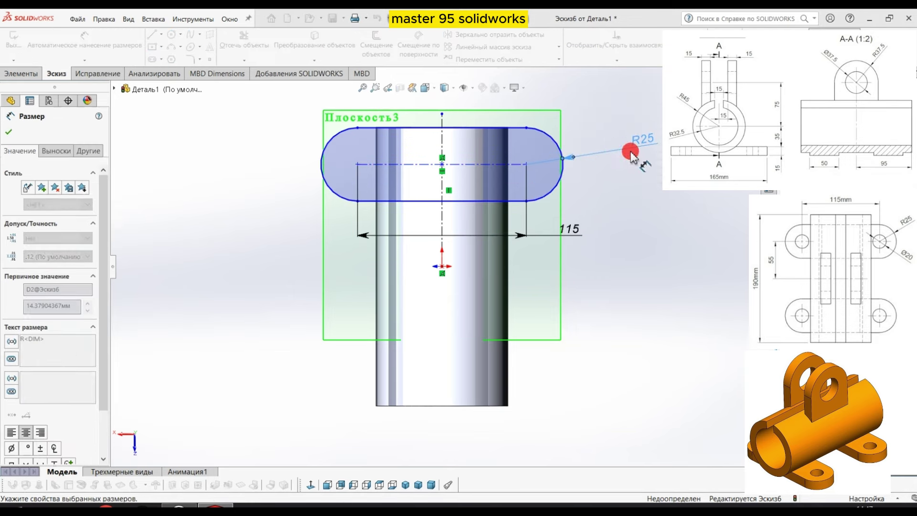
- Place the slot's arc centres 55 mm vertically from the origin, fully defining the sketch
{"action": "left_click", "coordinate": [441, 267]}
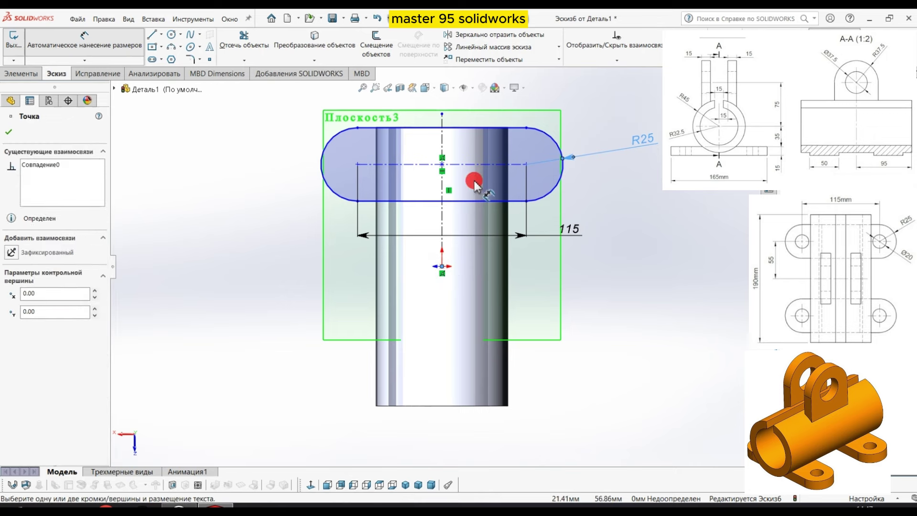
{"action": "left_click", "coordinate": [528, 164]}
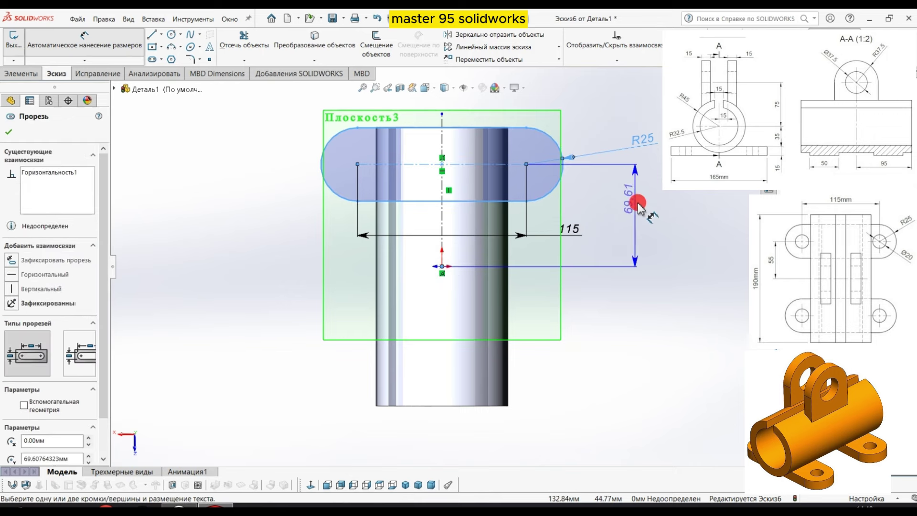
{"action": "left_click", "coordinate": [637, 205]}
{"action": "type", "text": "55"}
{"action": "key", "text": "Return"}
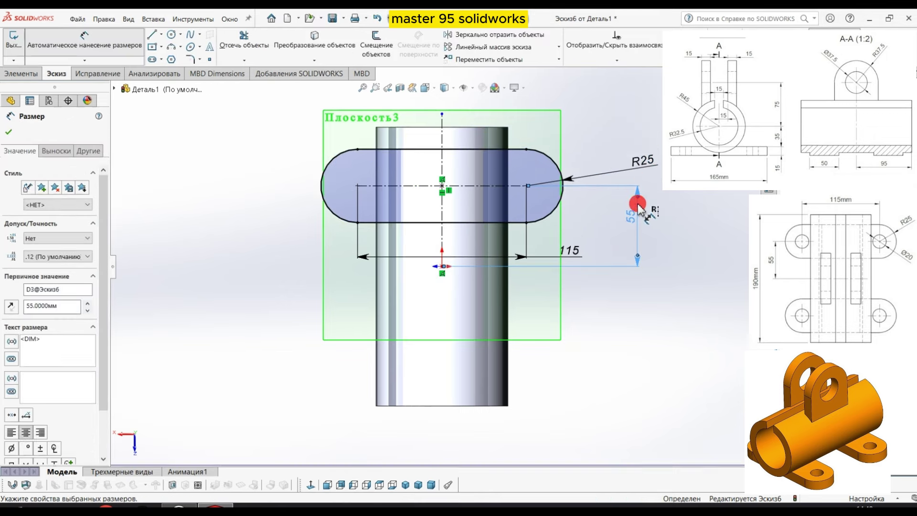
{"action": "left_click", "coordinate": [12, 133]}
{"action": "left_click", "coordinate": [171, 35]}
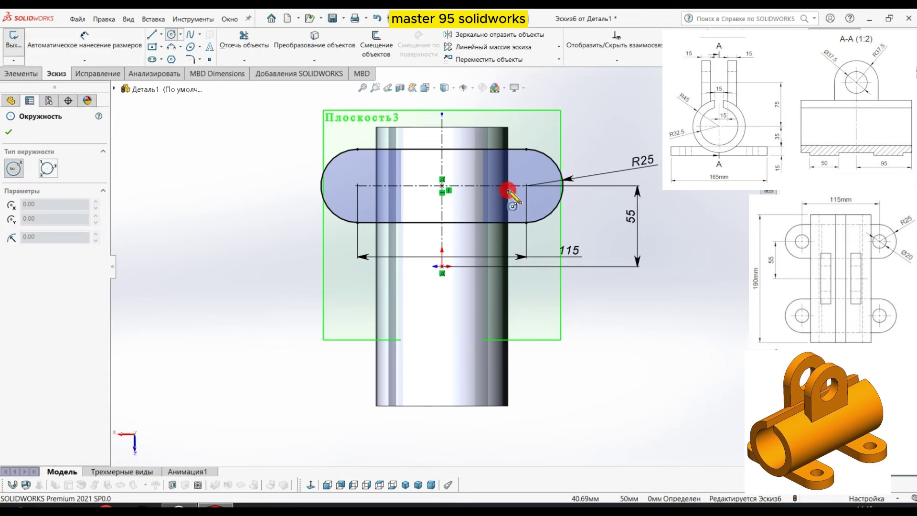
- Draw a Ø20 circle centred on the slot's right arc centre
{"action": "left_click", "coordinate": [525, 185]}
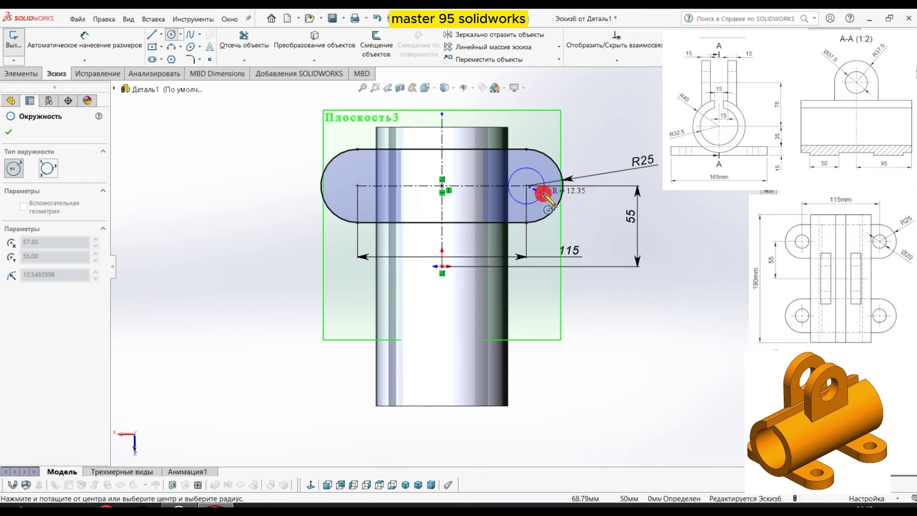
{"action": "left_click", "coordinate": [540, 194]}
{"action": "right_click", "coordinate": [555, 201]}
{"action": "left_click", "coordinate": [555, 201]}
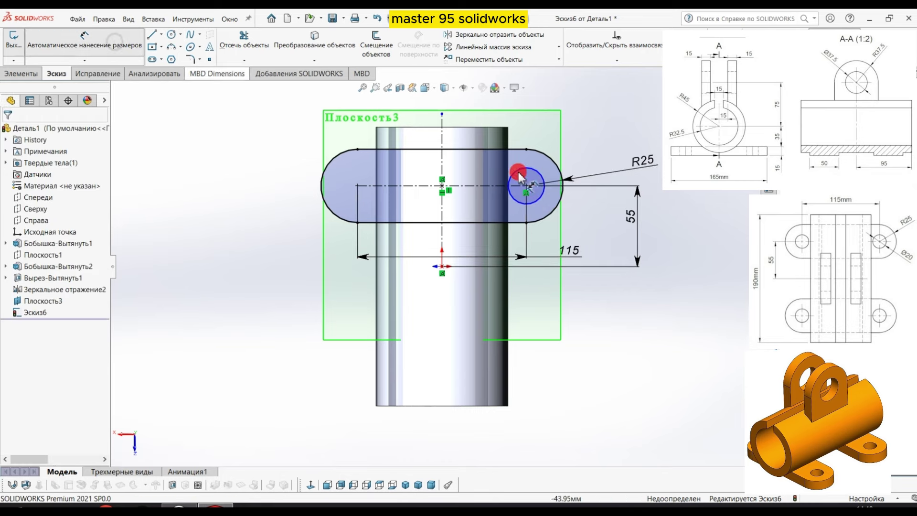
{"action": "left_click", "coordinate": [540, 180]}
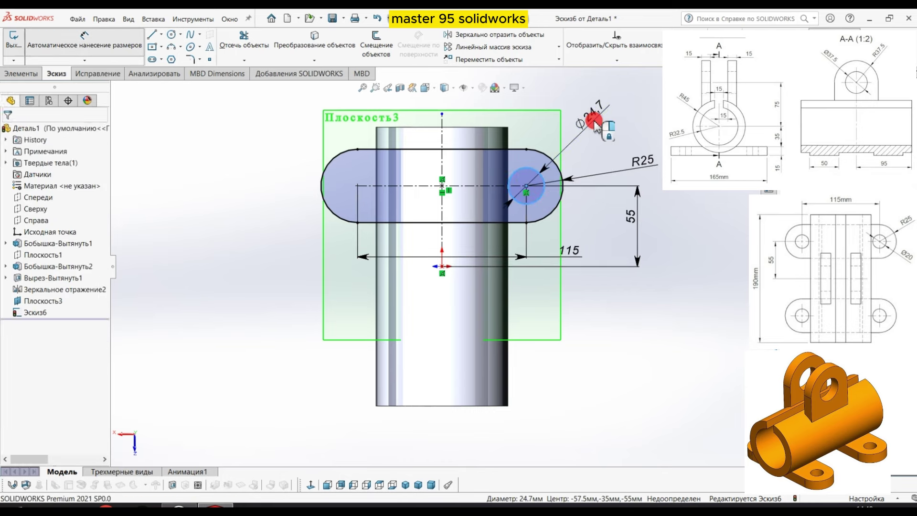
{"action": "left_click", "coordinate": [549, 165]}
{"action": "type", "text": "20"}
{"action": "left_click", "coordinate": [553, 105]}
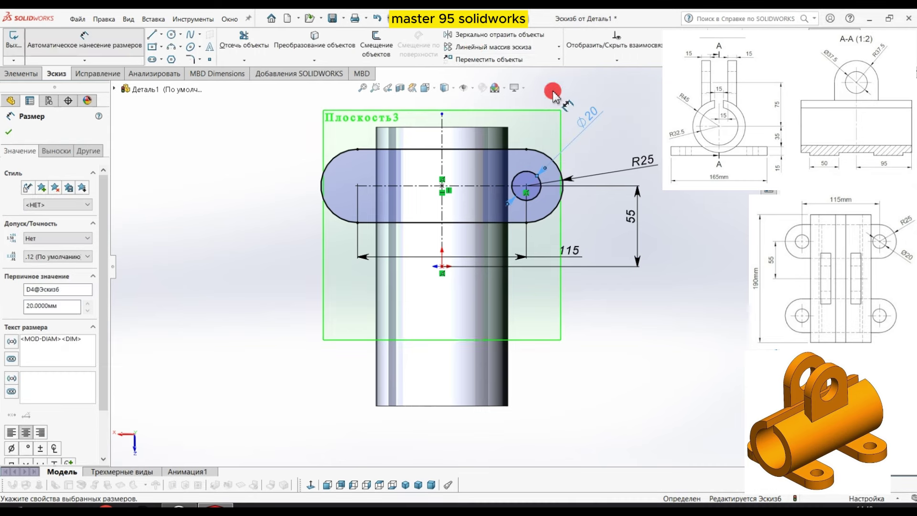
- Mirror the Ø20 circle about the vertical centreline to the left end and exit the sketch
{"action": "left_click", "coordinate": [468, 34]}
{"action": "left_click", "coordinate": [522, 178]}
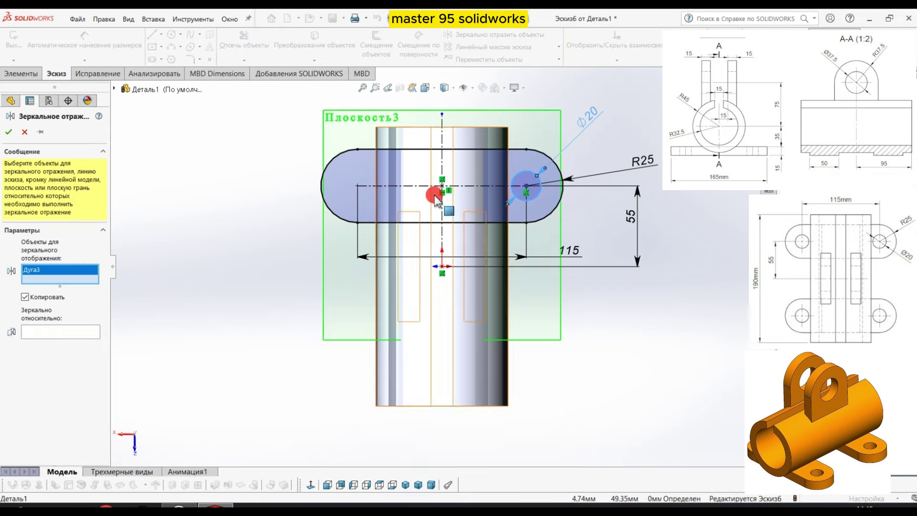
{"action": "left_click", "coordinate": [67, 331]}
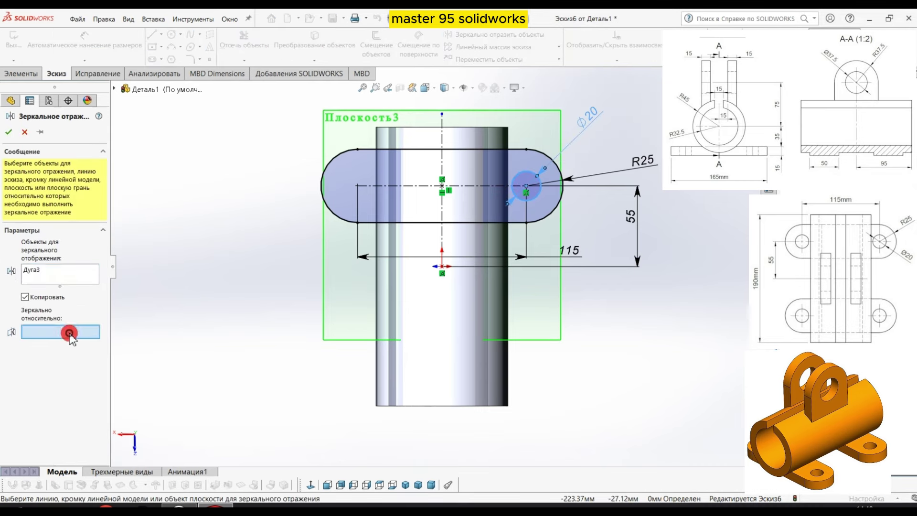
{"action": "left_click", "coordinate": [441, 128]}
{"action": "left_click", "coordinate": [11, 130]}
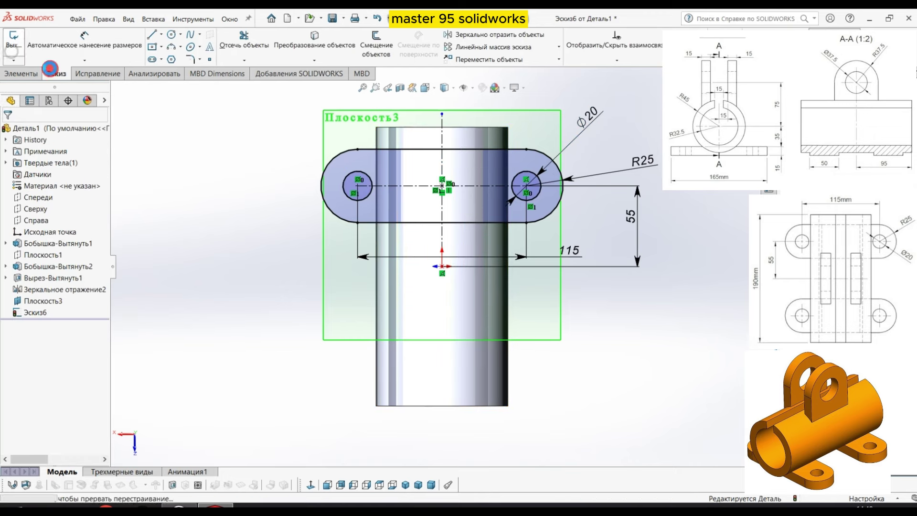
{"action": "left_click", "coordinate": [13, 42]}
{"action": "mouse_move", "coordinate": [248, 180]}
{"action": "middle_mouse_down"}
{"action": "mouse_move", "coordinate": [304, 302]}
{"action": "mouse_move", "coordinate": [312, 281]}
{"action": "mouse_move", "coordinate": [333, 306]}
{"action": "mouse_move", "coordinate": [346, 294]}
{"action": "mouse_move", "coordinate": [262, 276]}
{"action": "middle_mouse_up"}
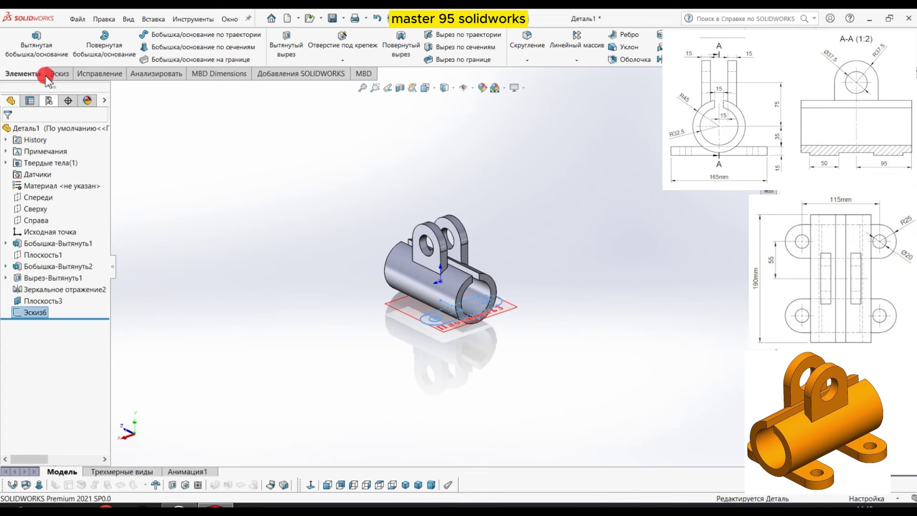
- Extrude Эскиз6 15 mm as Бобышка-Вытянуть3, forming the holed base flange
{"action": "left_click", "coordinate": [36, 44]}
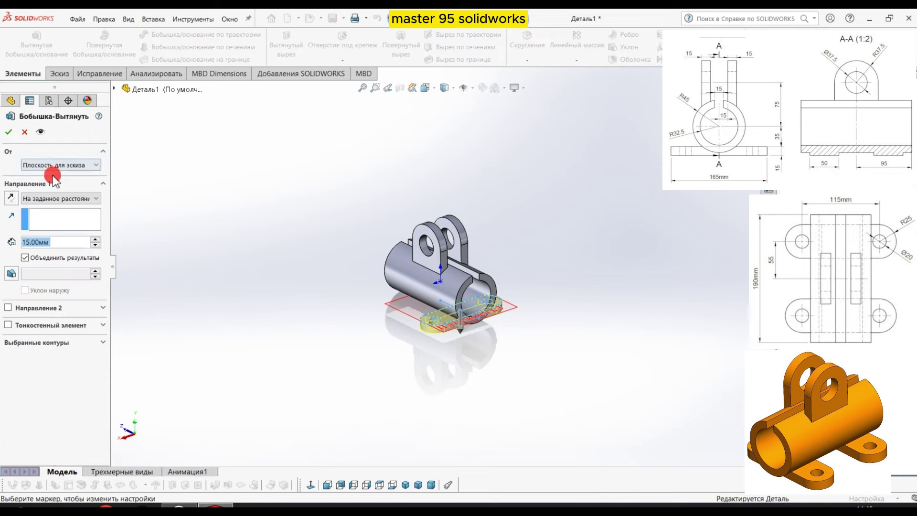
{"action": "left_click", "coordinate": [12, 135]}
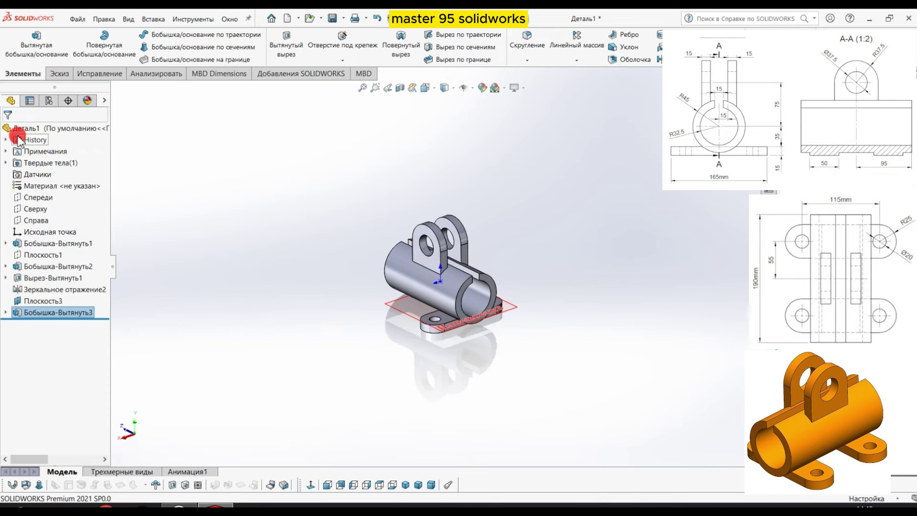
{"action": "scroll", "coordinate": [277, 284], "scroll_direction": "up", "scroll_amount": 2}
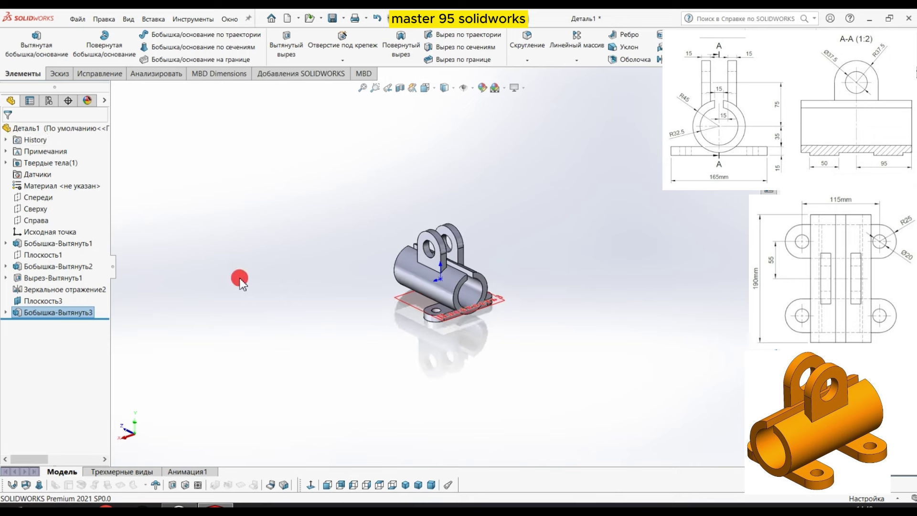
{"action": "left_click", "coordinate": [55, 302]}
{"action": "mouse_move", "coordinate": [353, 325]}
{"action": "middle_mouse_down", "text": "ctrl"}
{"action": "mouse_move", "coordinate": [414, 310]}
{"action": "mouse_move", "coordinate": [434, 278]}
{"action": "mouse_move", "coordinate": [418, 235]}
{"action": "mouse_move", "coordinate": [435, 286]}
{"action": "mouse_move", "coordinate": [450, 263]}
{"action": "mouse_move", "coordinate": [525, 268]}
{"action": "mouse_move", "coordinate": [303, 272]}
{"action": "middle_mouse_up", "text": "ctrl"}
{"action": "left_click", "coordinate": [457, 300]}
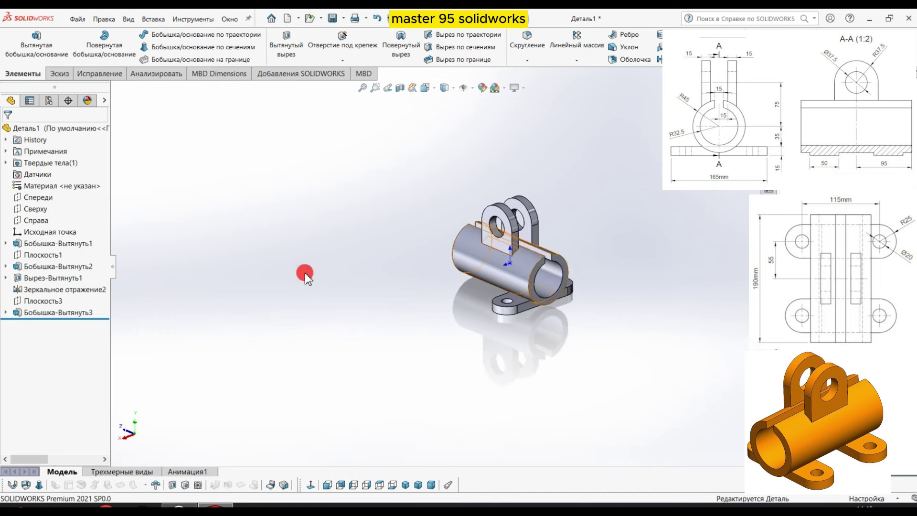
- Mirror Бобышка-Вытянуть3 across the Спереди plane to add the matching flange opposite
{"action": "left_click", "coordinate": [37, 197]}
{"action": "left_click", "coordinate": [576, 60]}
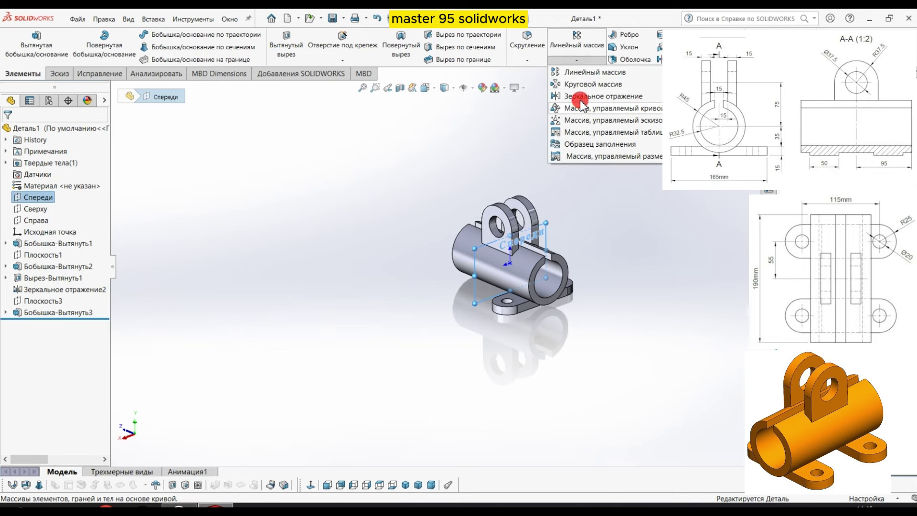
{"action": "left_click", "coordinate": [580, 98]}
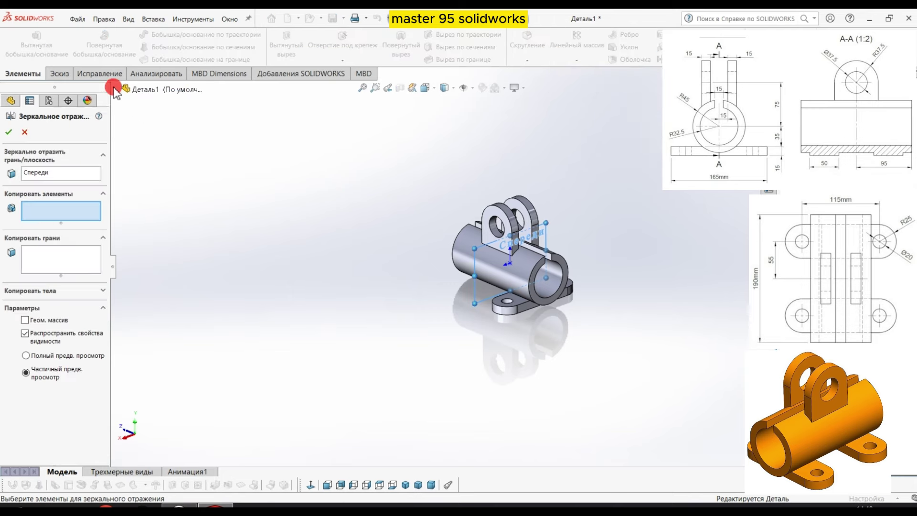
{"action": "left_click", "coordinate": [114, 89]}
{"action": "left_click", "coordinate": [162, 273]}
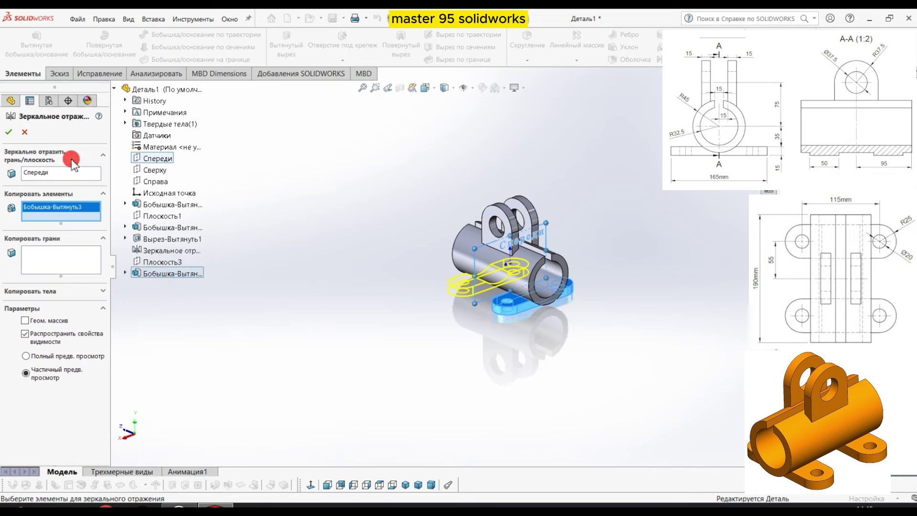
{"action": "left_click", "coordinate": [6, 134]}
{"action": "mouse_move", "coordinate": [294, 237]}
{"action": "middle_mouse_down"}
{"action": "mouse_move", "coordinate": [301, 249]}
{"action": "mouse_move", "coordinate": [313, 248]}
{"action": "middle_mouse_up"}
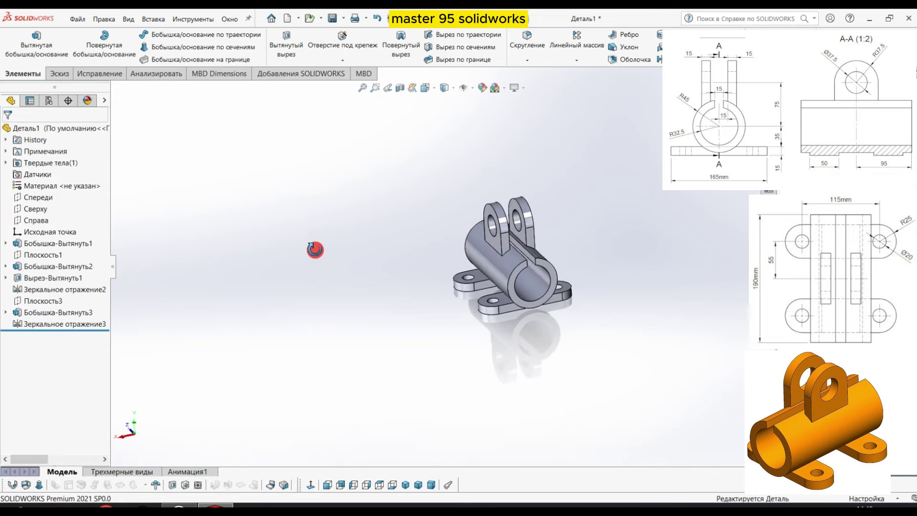
{"action": "left_click", "coordinate": [42, 232]}
{"action": "left_click", "coordinate": [402, 251]}
{"action": "scroll", "coordinate": [574, 257], "scroll_direction": "down", "scroll_amount": 2}
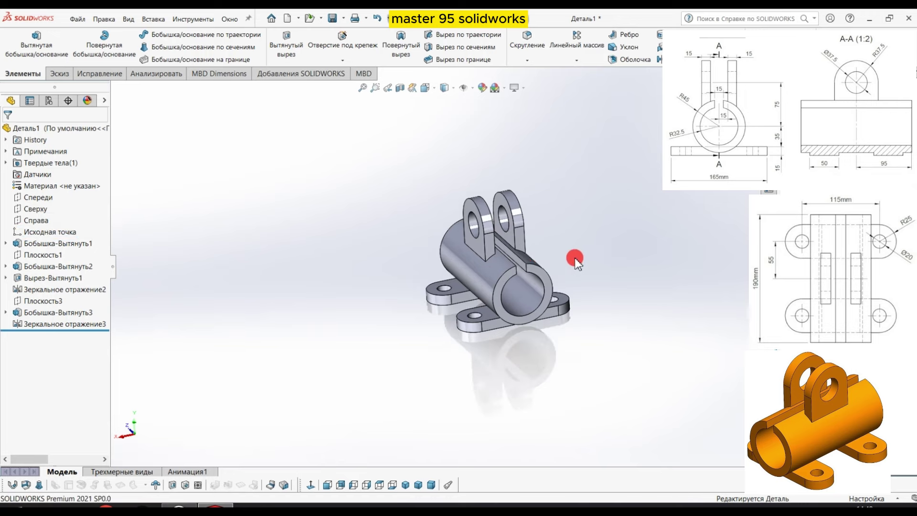
{"action": "scroll", "coordinate": [579, 259], "scroll_direction": "down", "scroll_amount": 3}
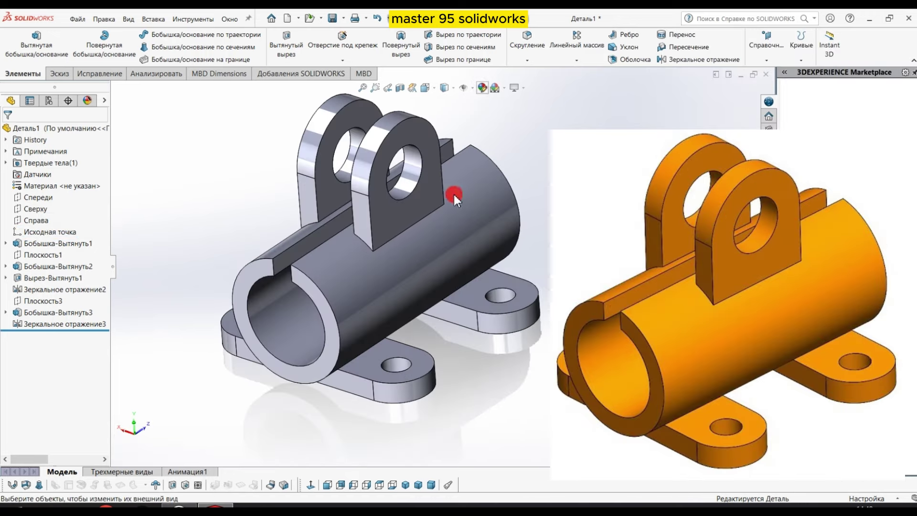
- Change the whole part's appearance colour from default grey to green
{"action": "left_click", "coordinate": [381, 264]}
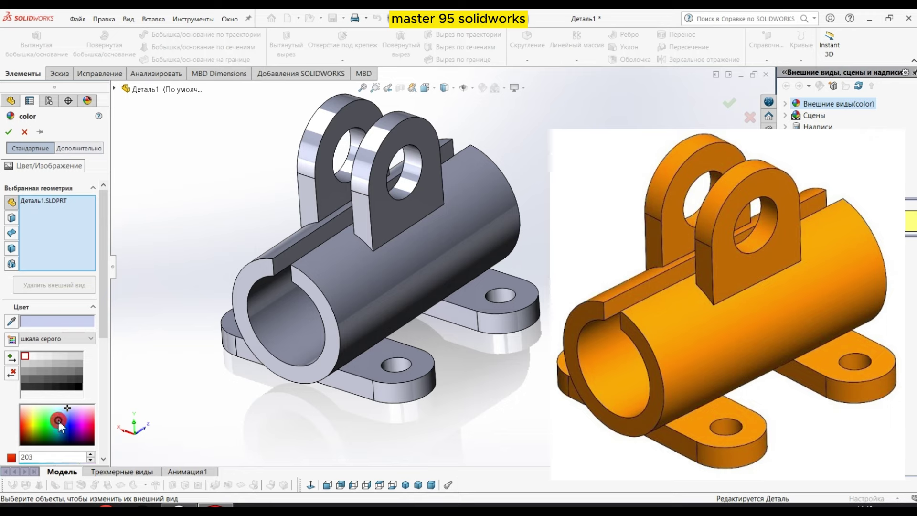
{"action": "left_click", "coordinate": [58, 421]}
{"action": "left_click", "coordinate": [58, 431]}
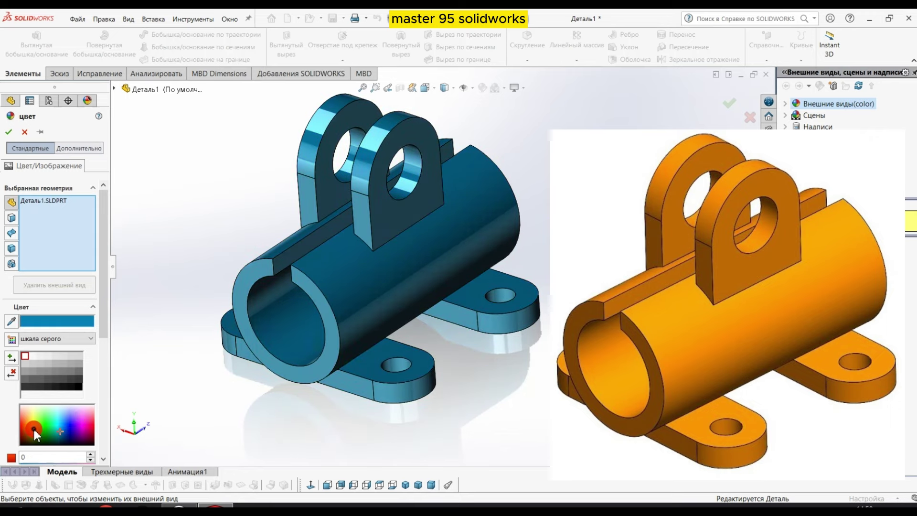
{"action": "left_click", "coordinate": [33, 427]}
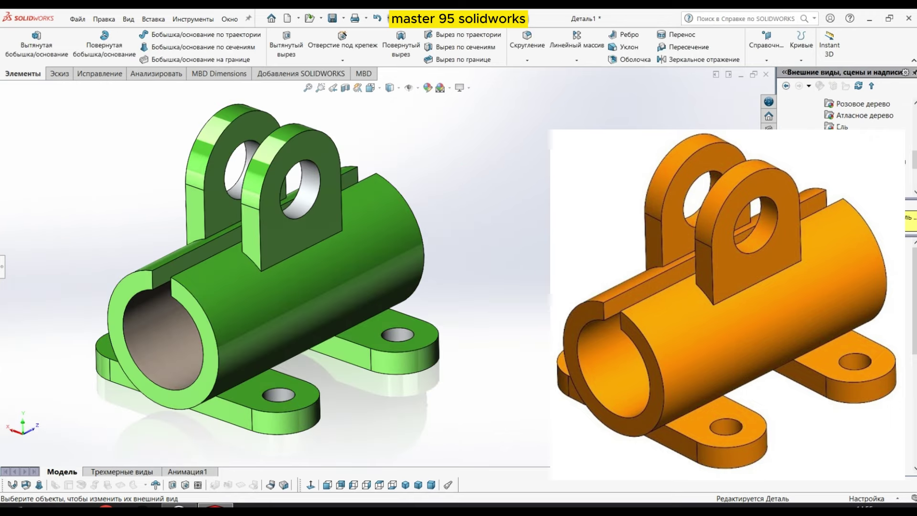